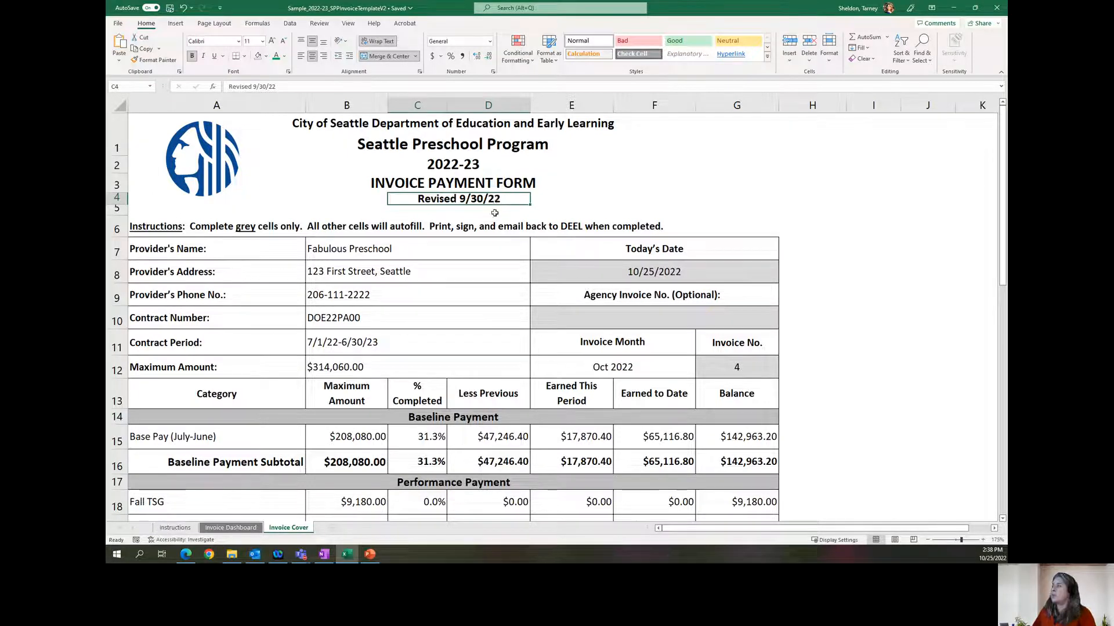
- Review the Invoice Cover sheet's payment categories, including Comprehensive Supp Payment, and the form's revision date
scroll(475, 342, down, 3)
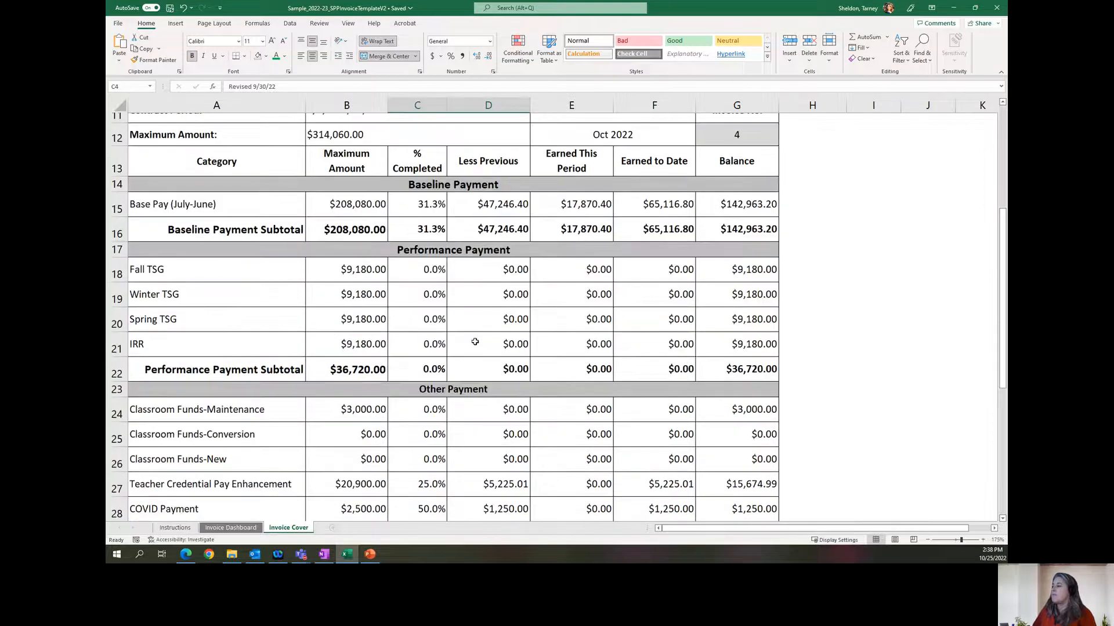
scroll(475, 342, down, 2)
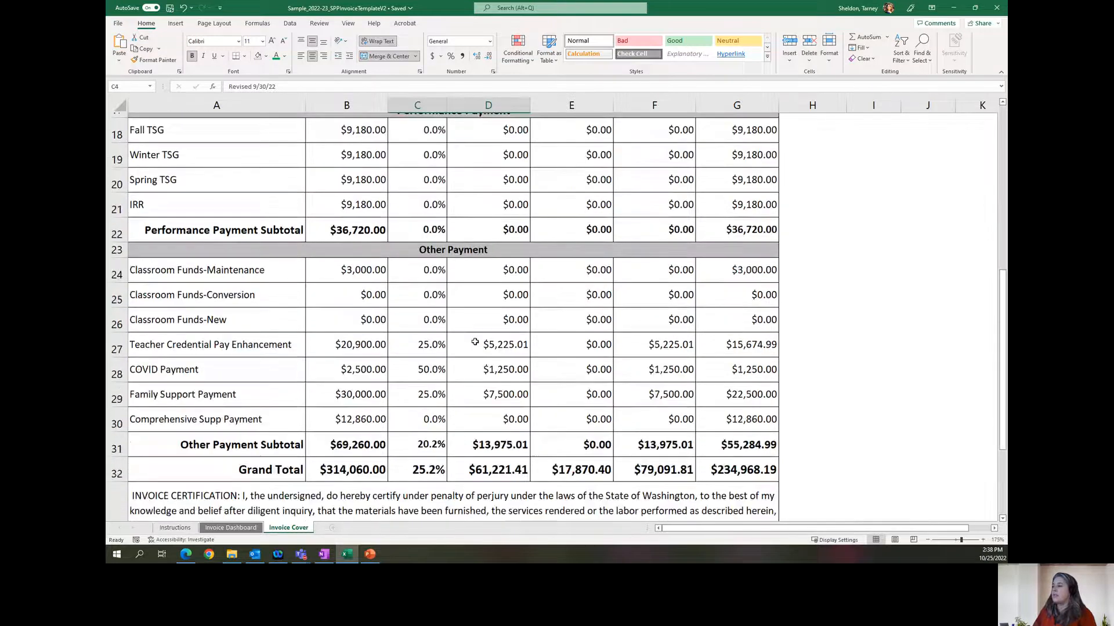
click(230, 423)
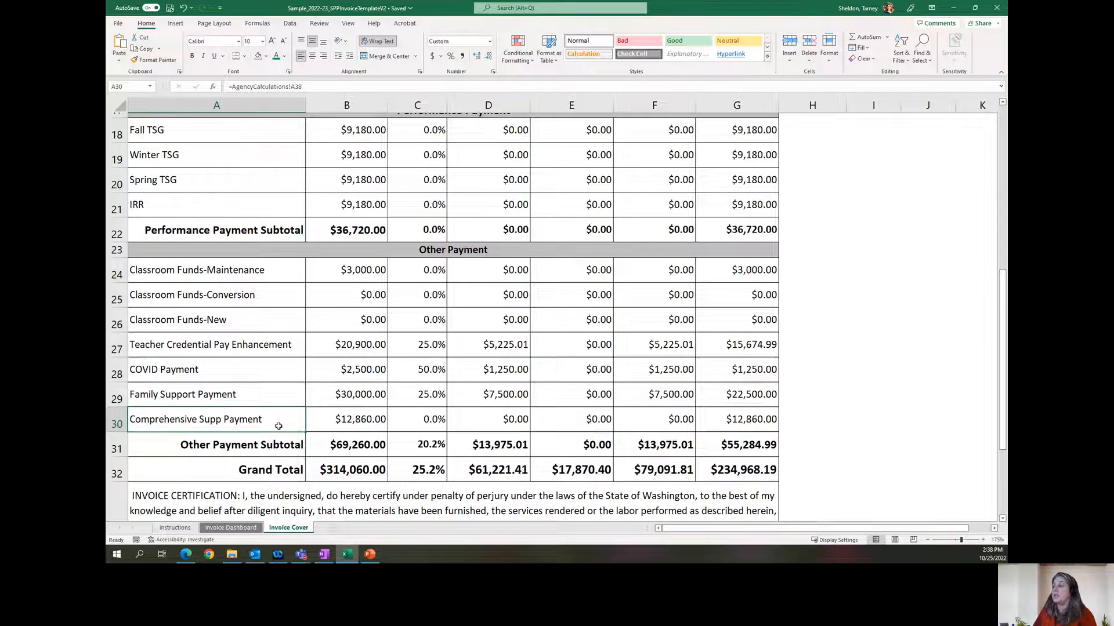
scroll(295, 433, up, 6)
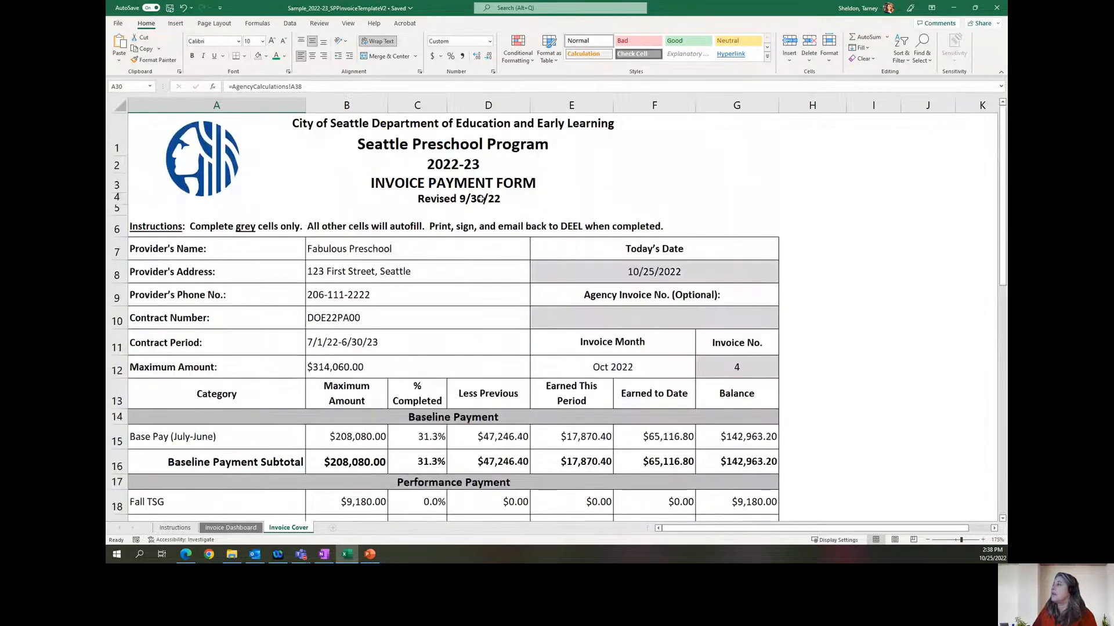
click(480, 198)
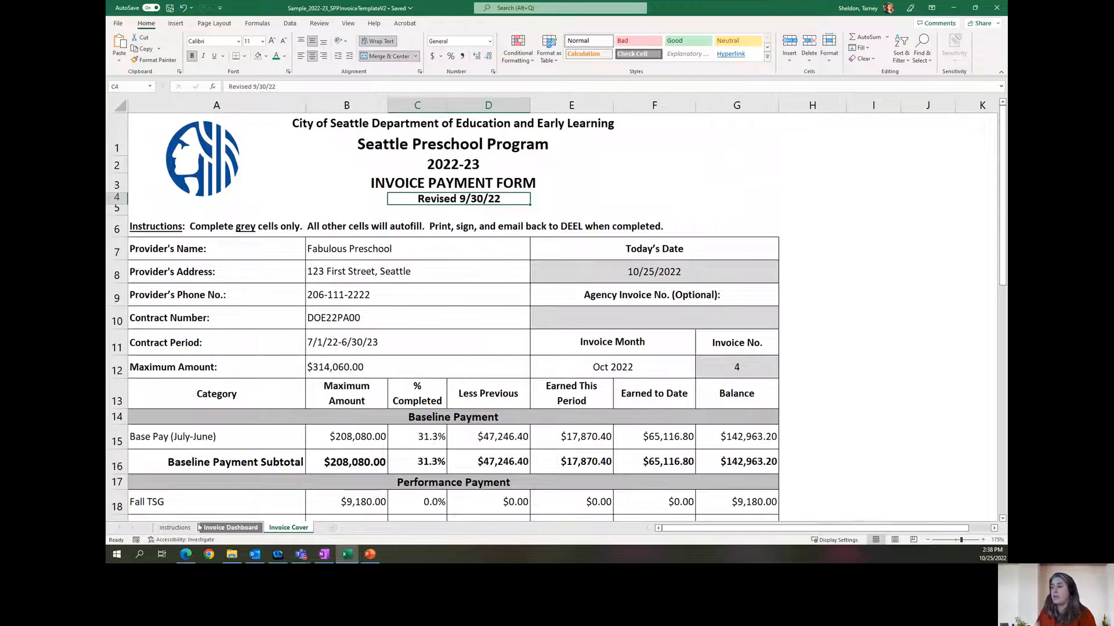
- Read the Instructions sheet's guidance on baseline, performance and other payments and on completing the Invoice Cover
click(181, 529)
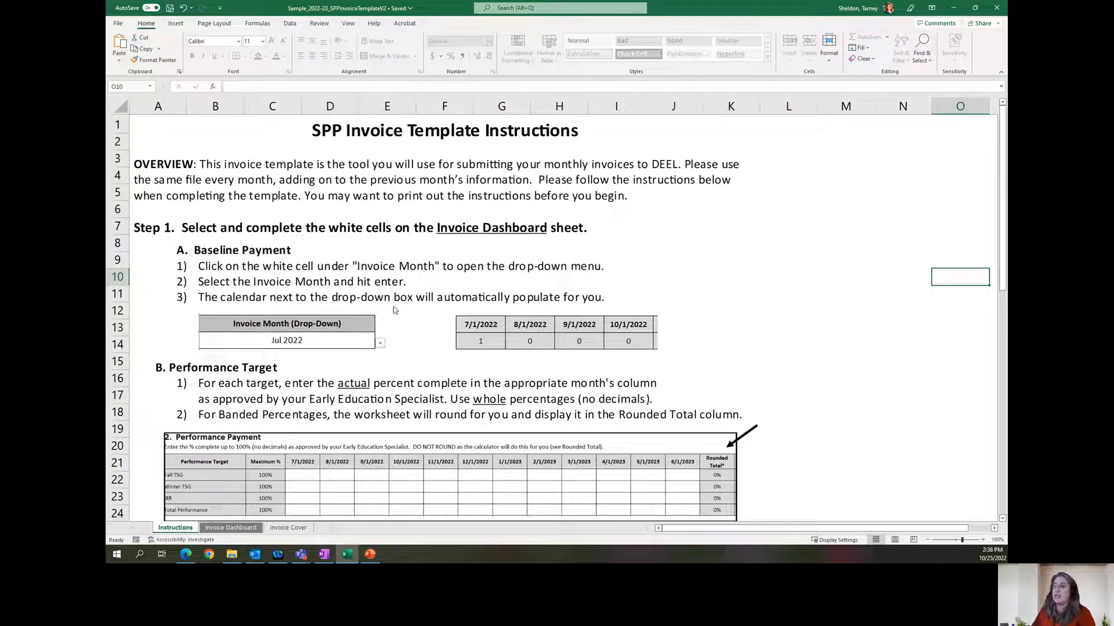
scroll(399, 326, down, 4)
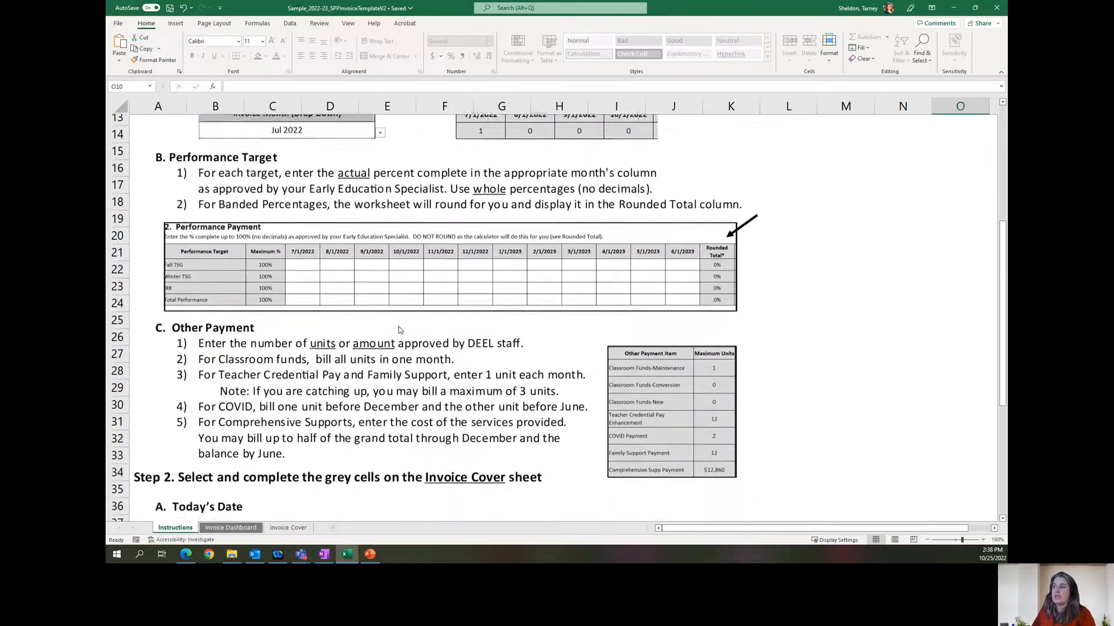
scroll(399, 329, down, 2)
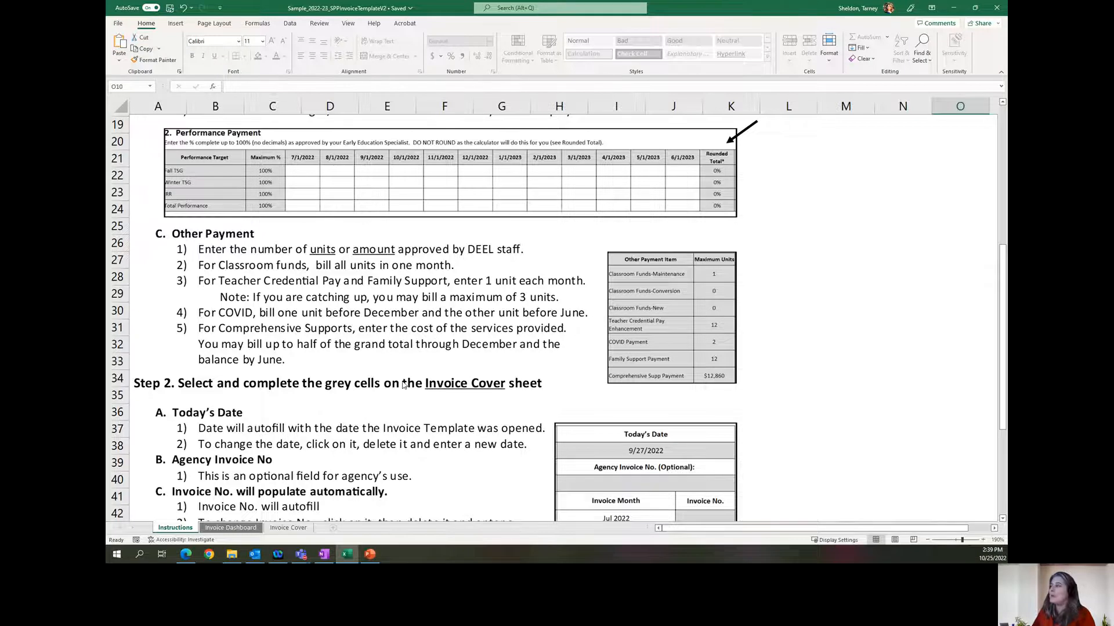
scroll(404, 384, up, 6)
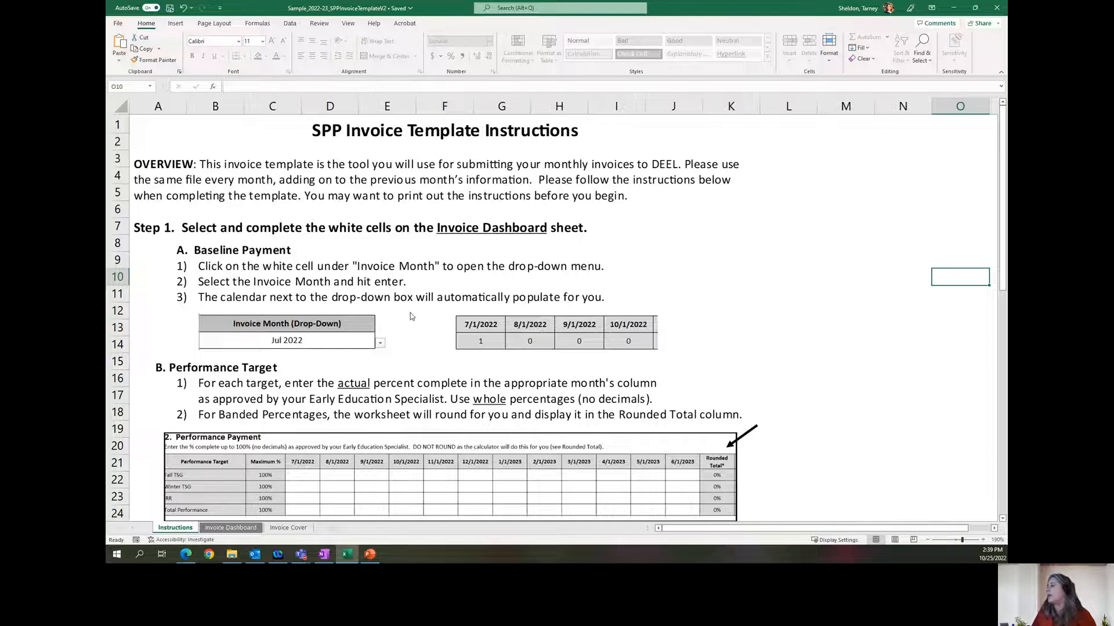
- Set the invoice month to October 2022 on the Invoice Dashboard sheet
click(244, 527)
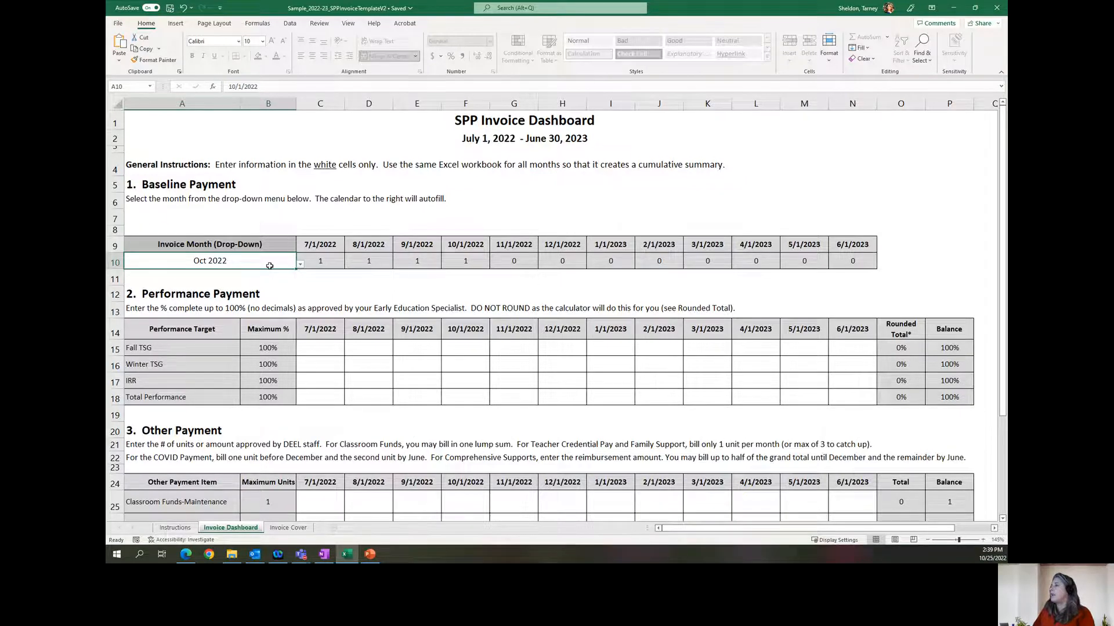
click(300, 264)
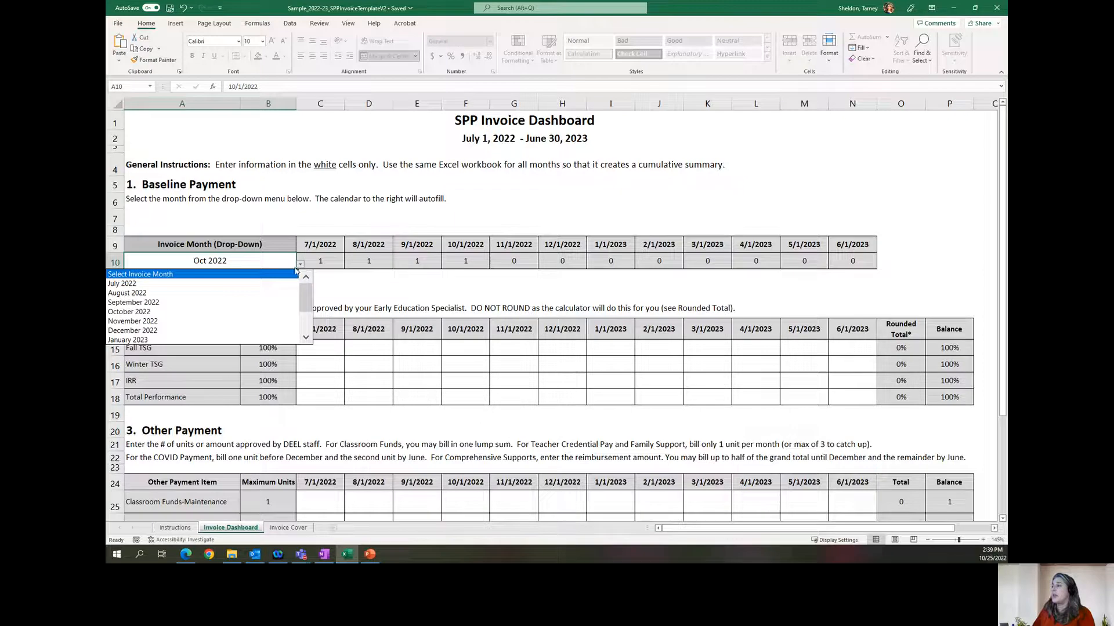
click(198, 308)
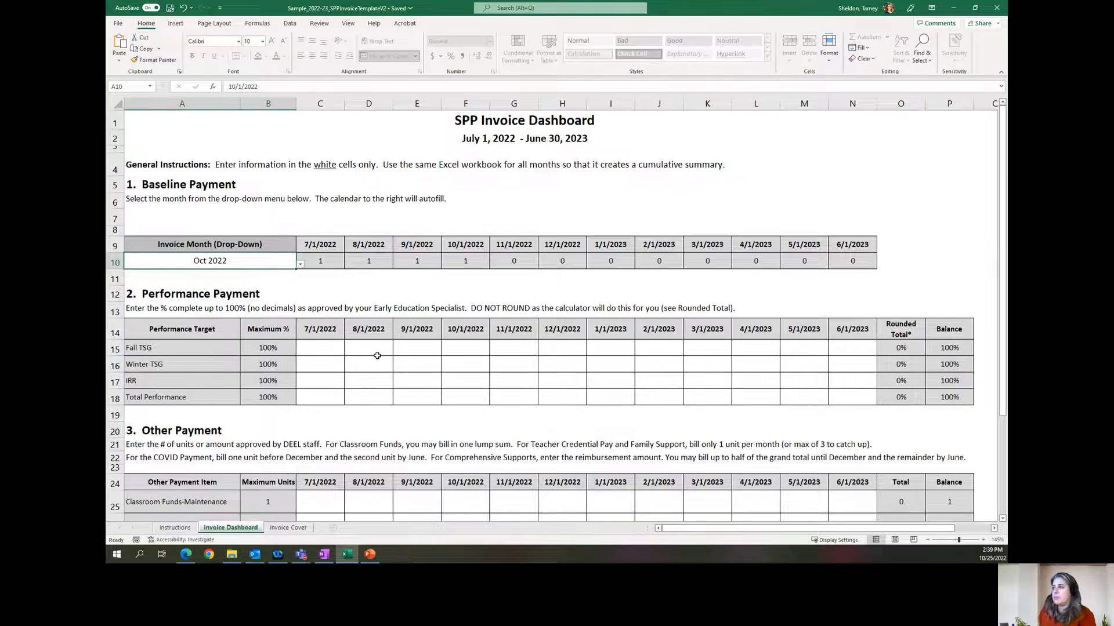
- Examine the July to September 2022 units for Teacher Credential Pay Enhancement, COVID Payment and Family Support Payment in the Other Payment table
scroll(377, 356, down, 1)
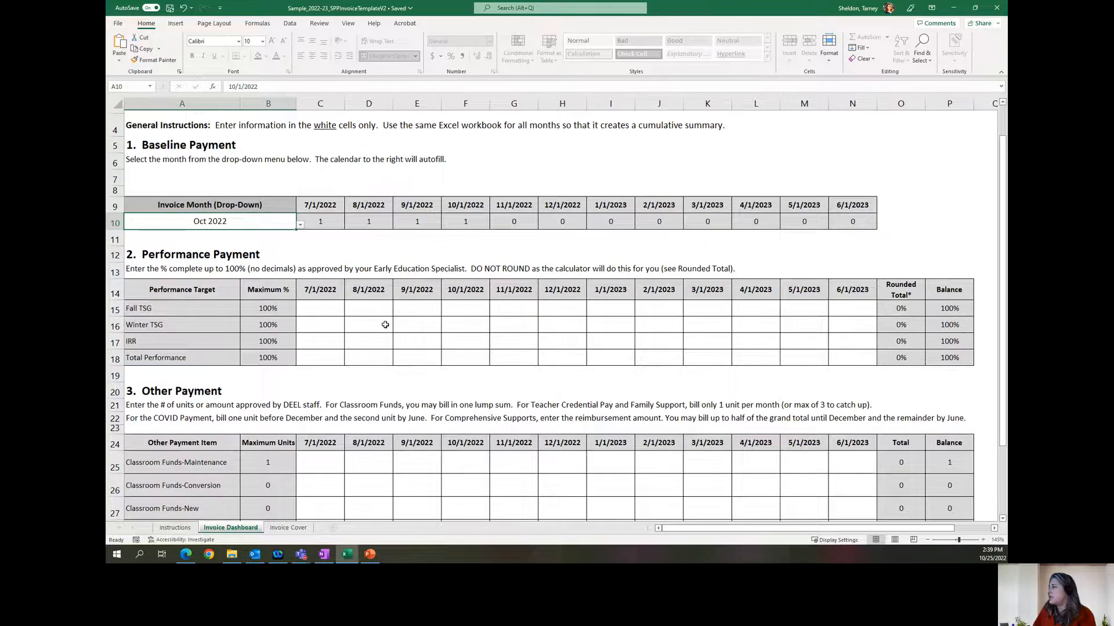
scroll(385, 325, down, 2)
scroll(385, 325, down, 1)
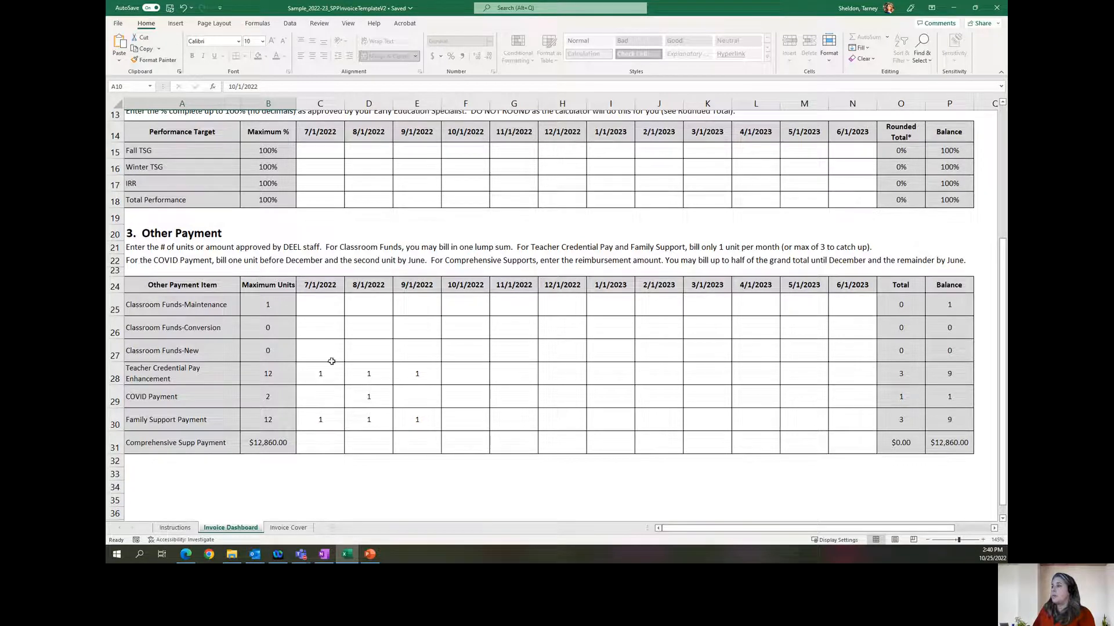
click(328, 380)
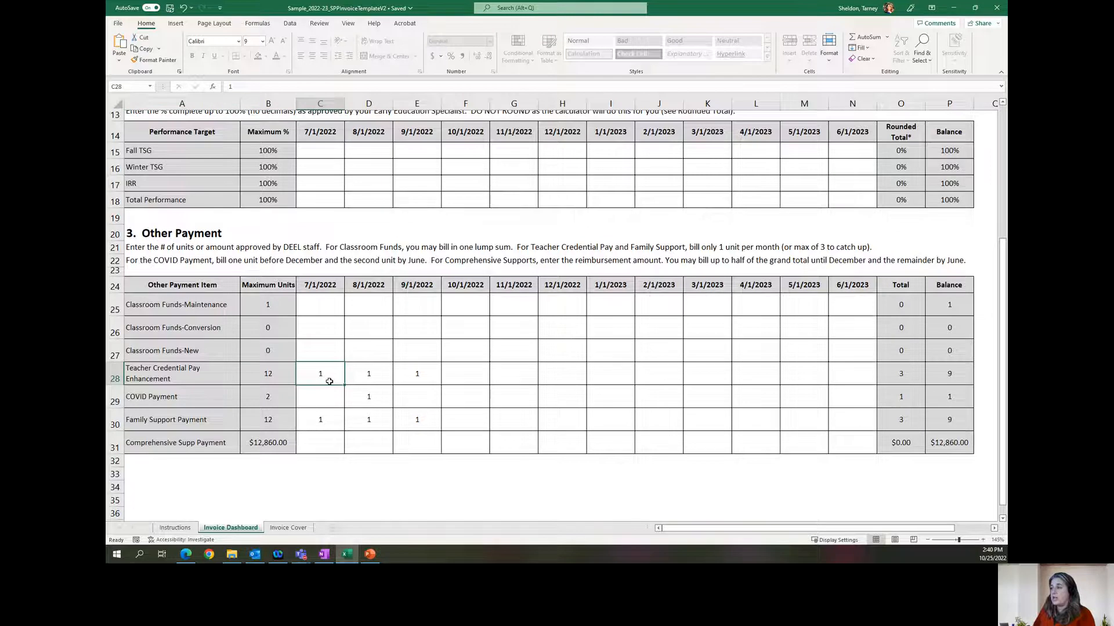
click(329, 421)
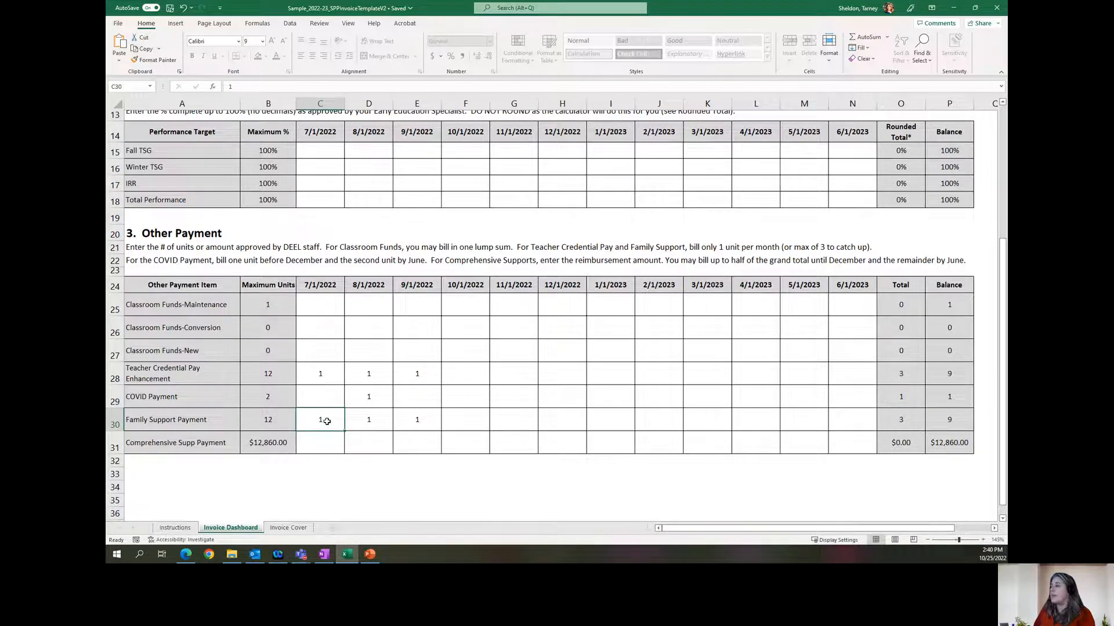
click(381, 379)
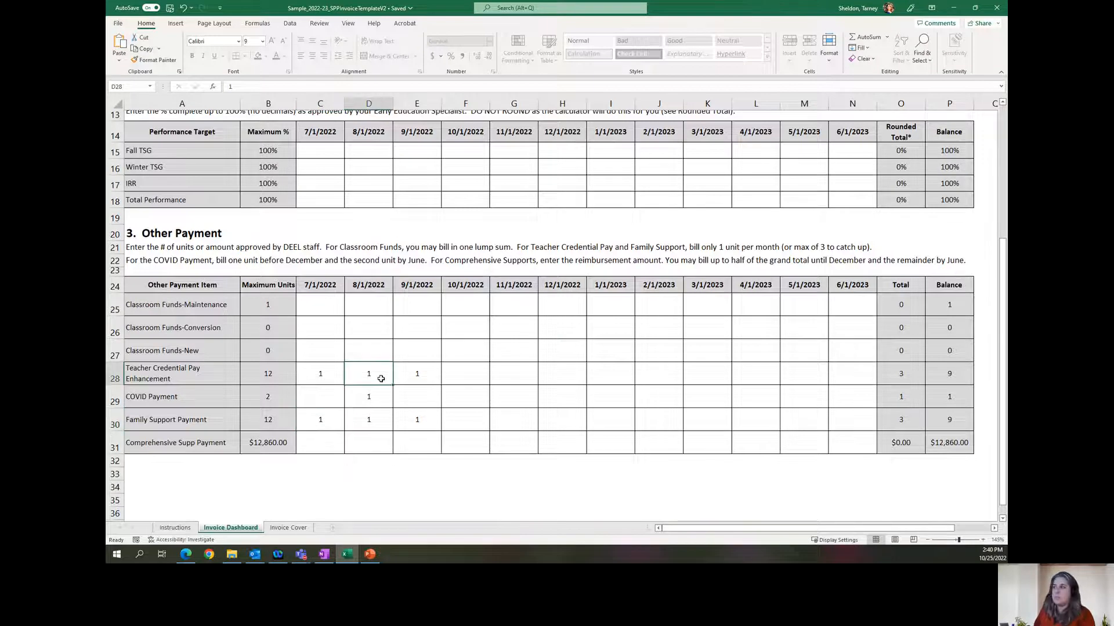
click(377, 396)
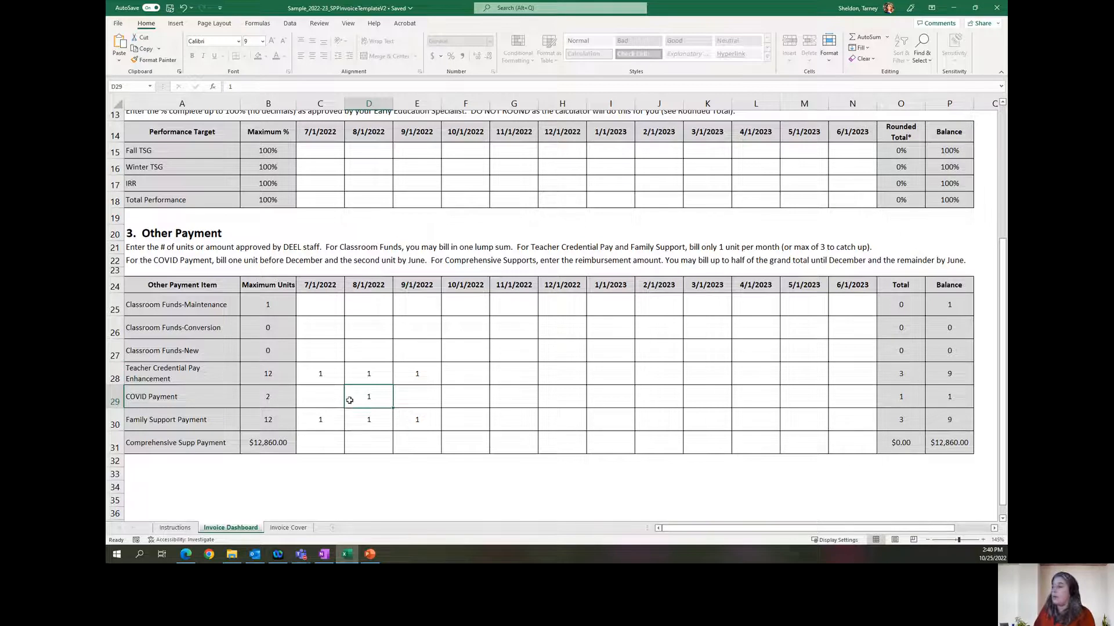
click(373, 420)
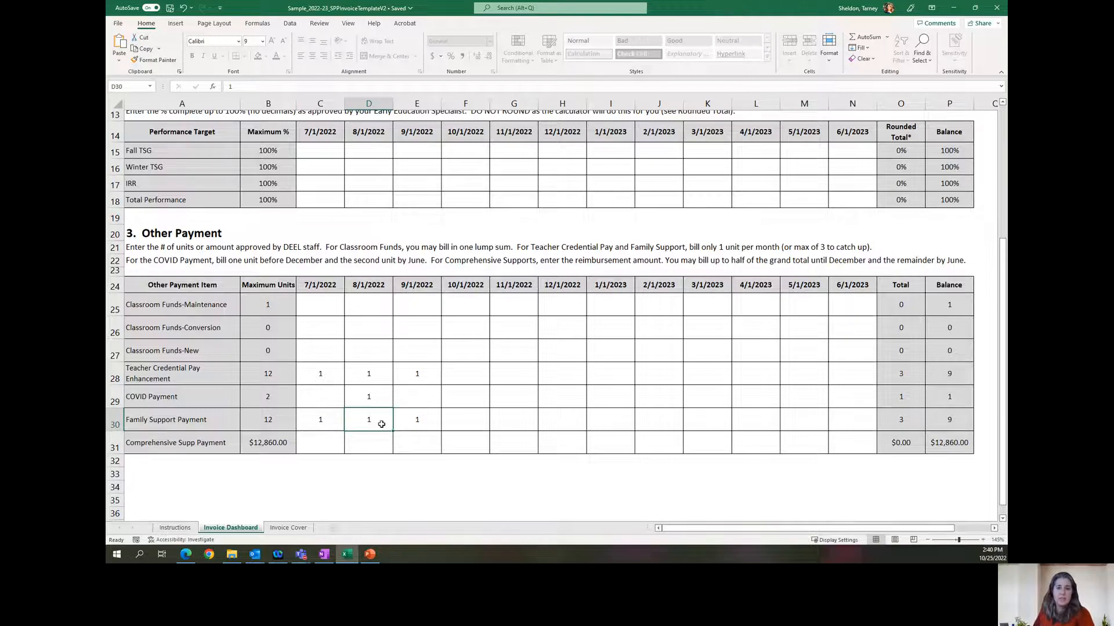
click(425, 374)
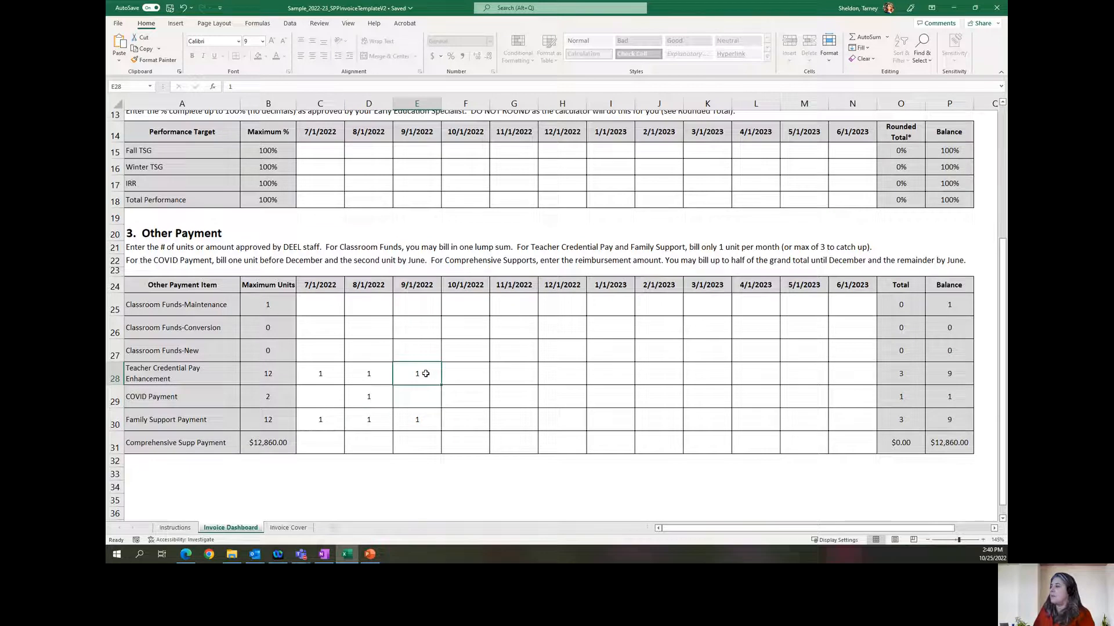
click(427, 417)
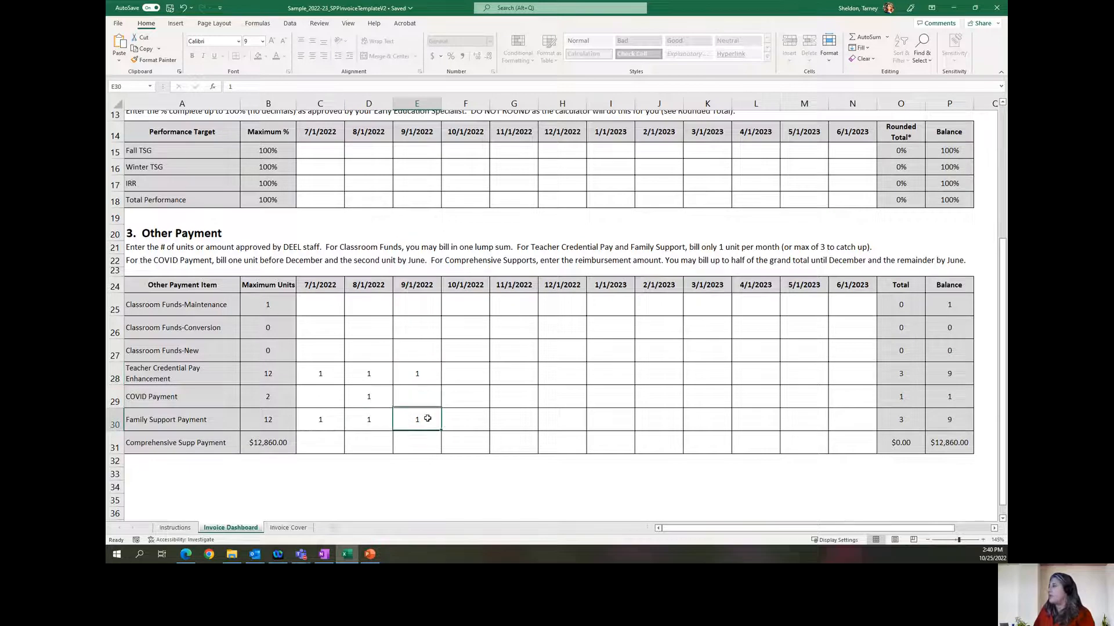
- Enter 1 unit each for Teacher Credential Pay Enhancement and Family Support Payment in the 10/1/2022 column
click(462, 376)
text(1)
click(465, 420)
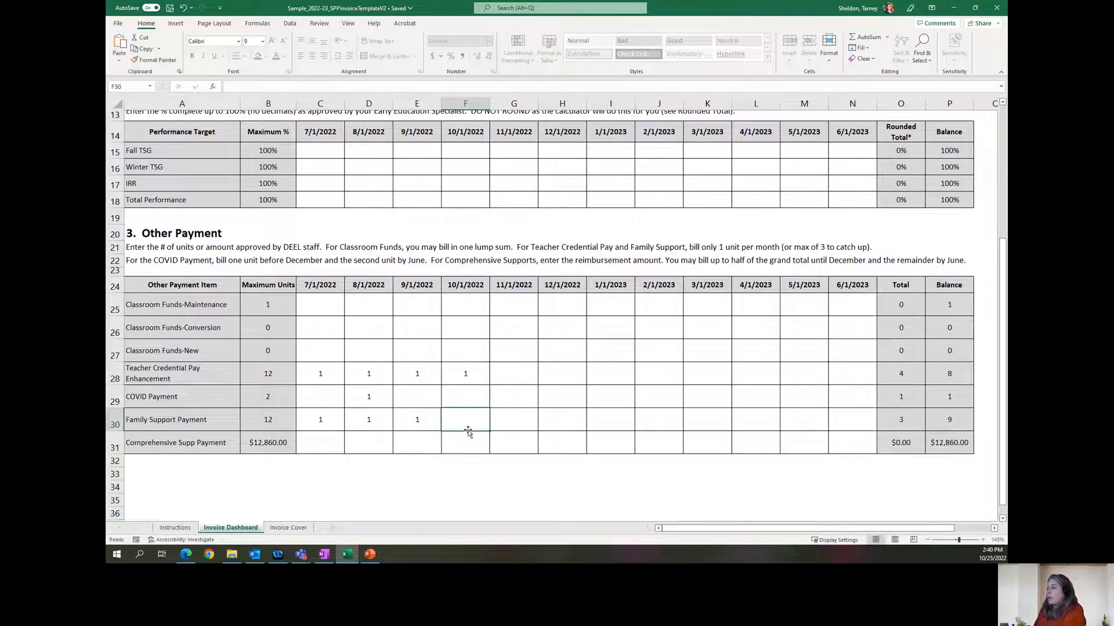
text(1)
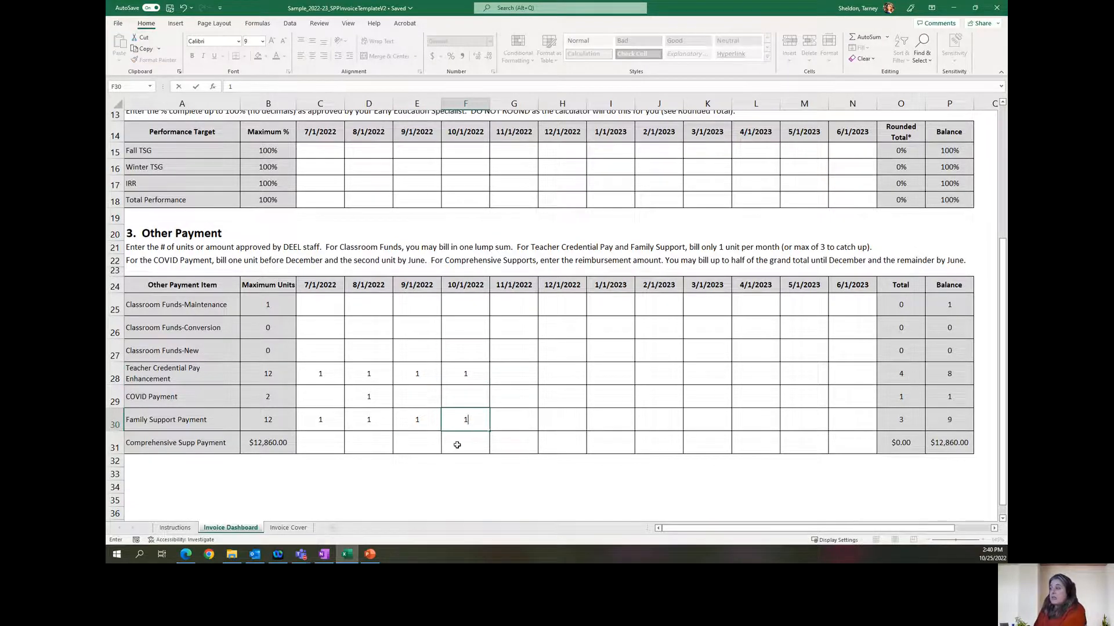
- Enter a reimbursement amount of 4,000 for Comprehensive Supp Payment in the 10/1/2022 column
click(459, 445)
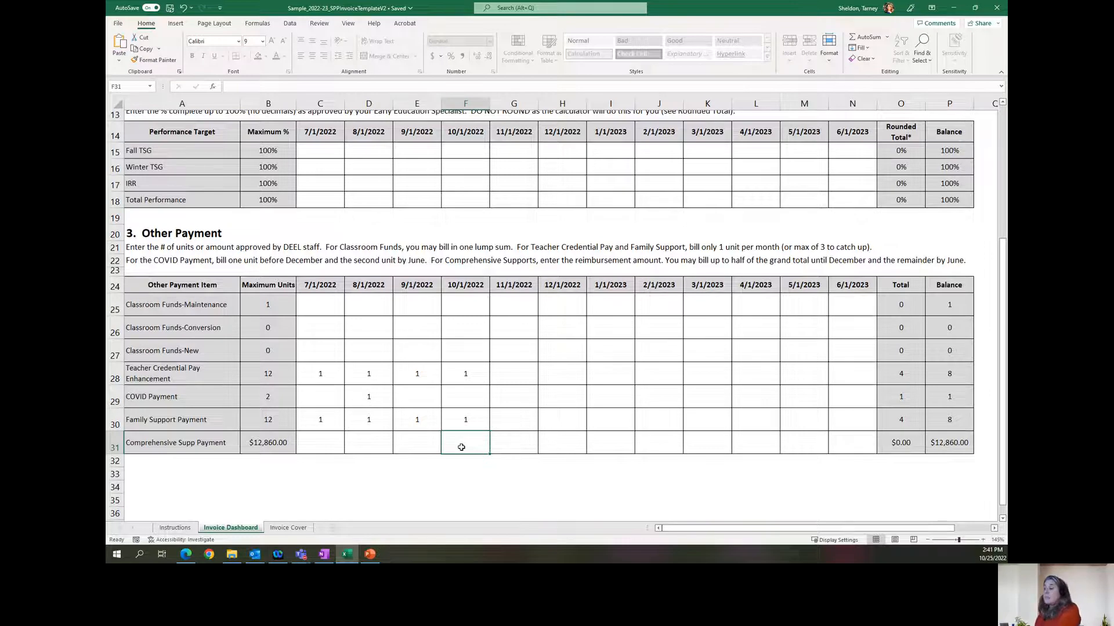
text(4,)
text(000)
key(Return)
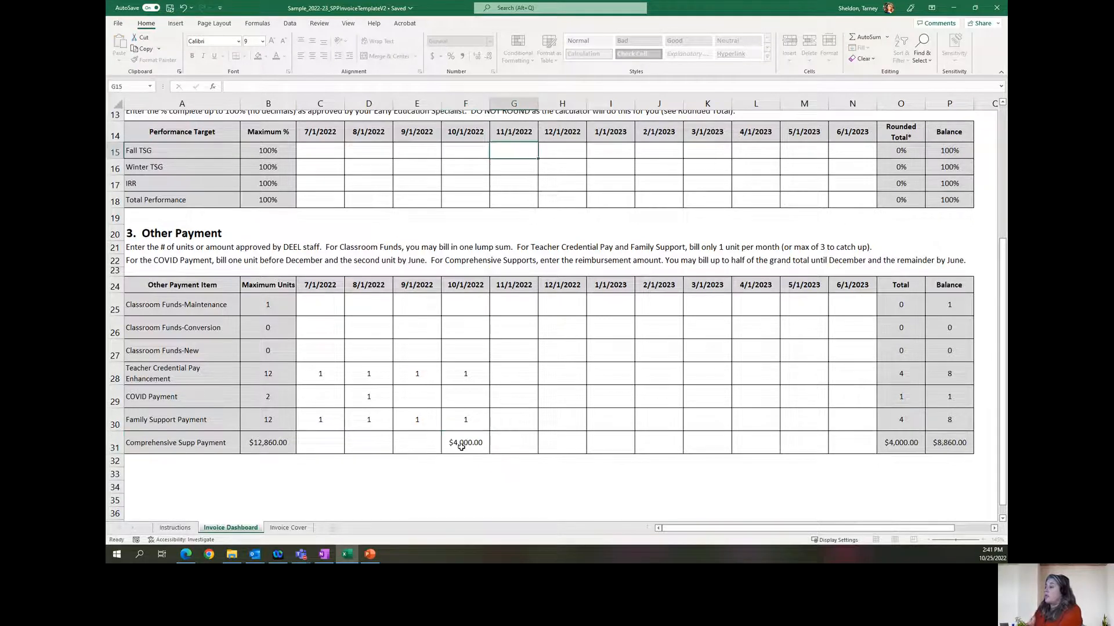
click(461, 446)
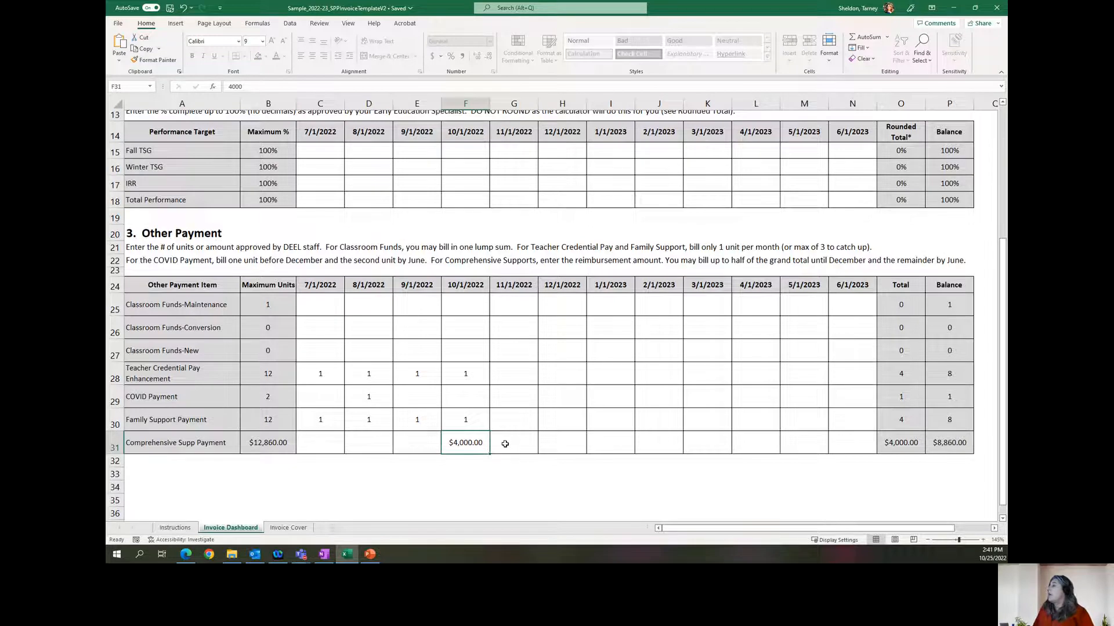
- Check the invoice month and the Earned This Period amounts for base pay and other payments on the Invoice Cover sheet
click(288, 528)
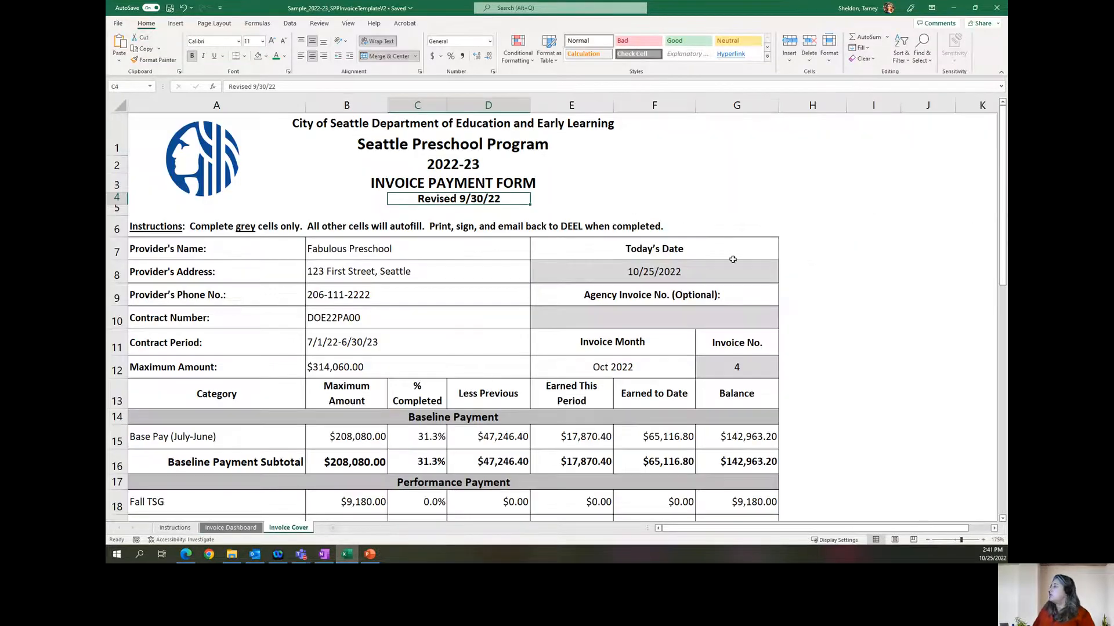
scroll(732, 259, down, 1)
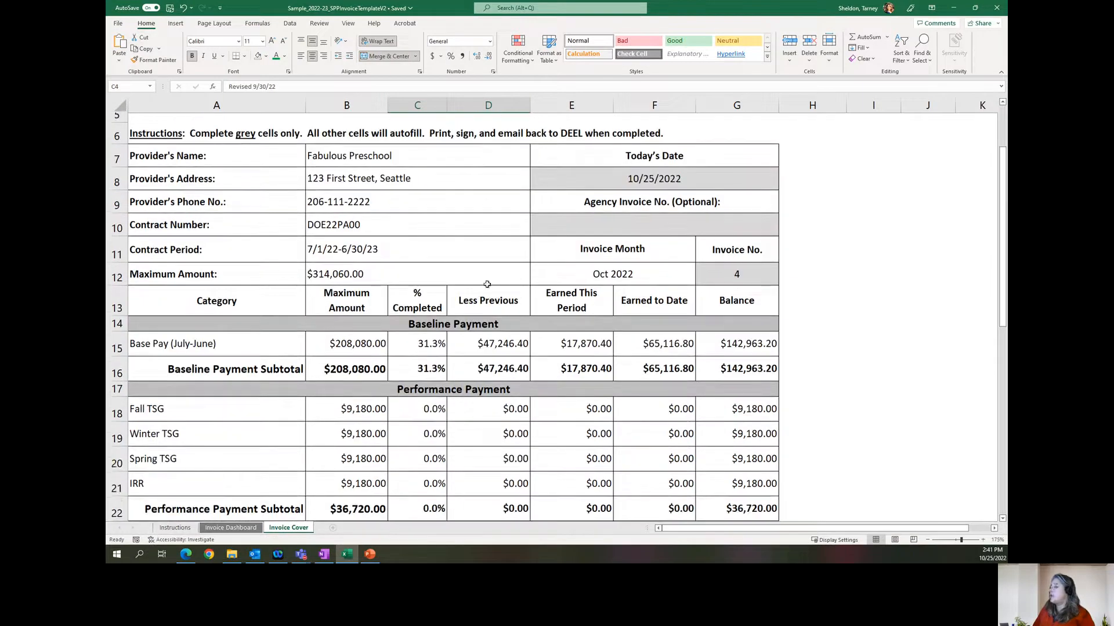
scroll(655, 248, down, 1)
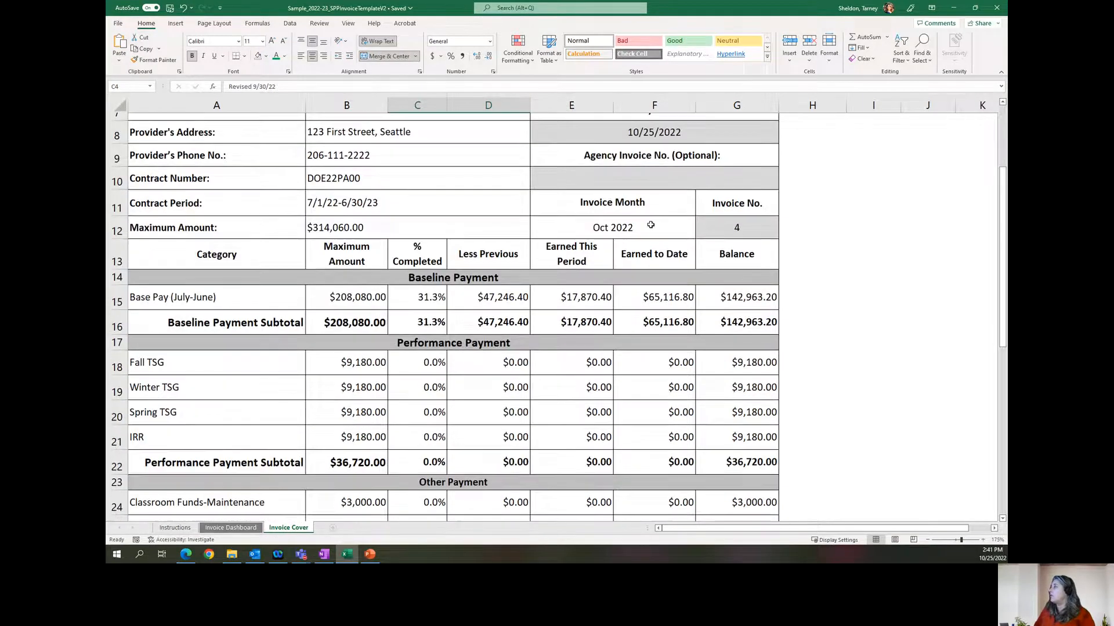
click(656, 232)
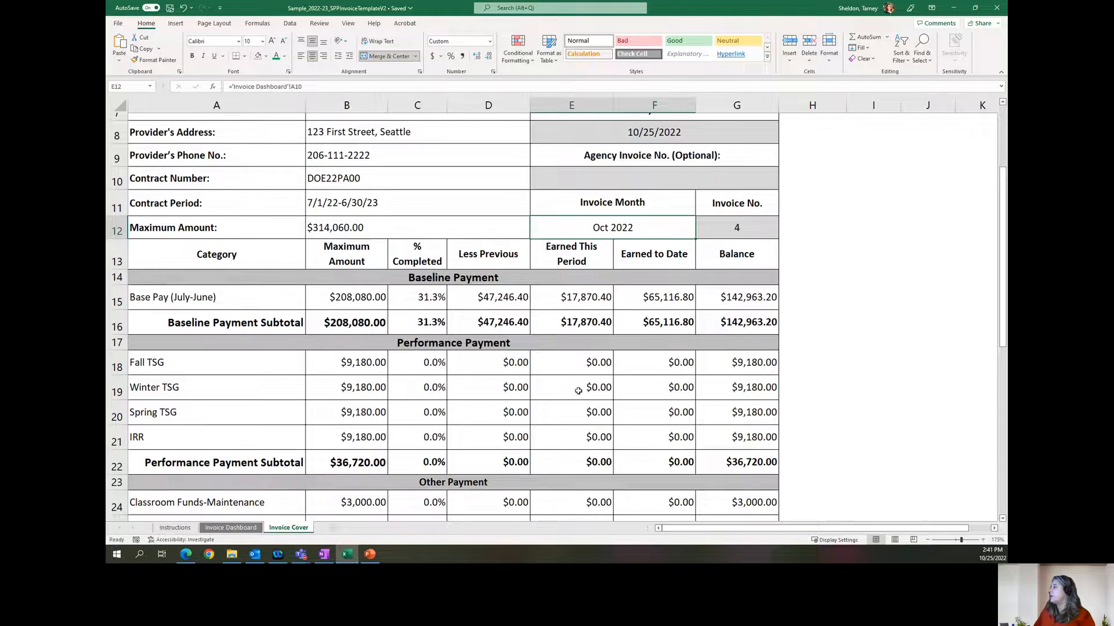
scroll(578, 391, down, 1)
click(569, 256)
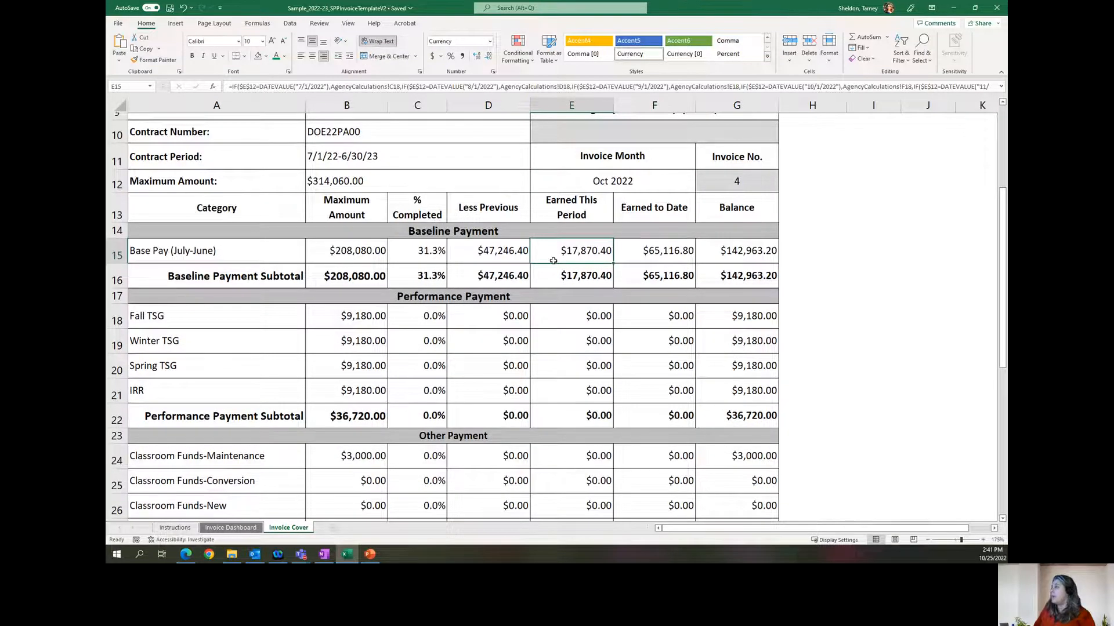
scroll(548, 394, down, 2)
click(540, 395)
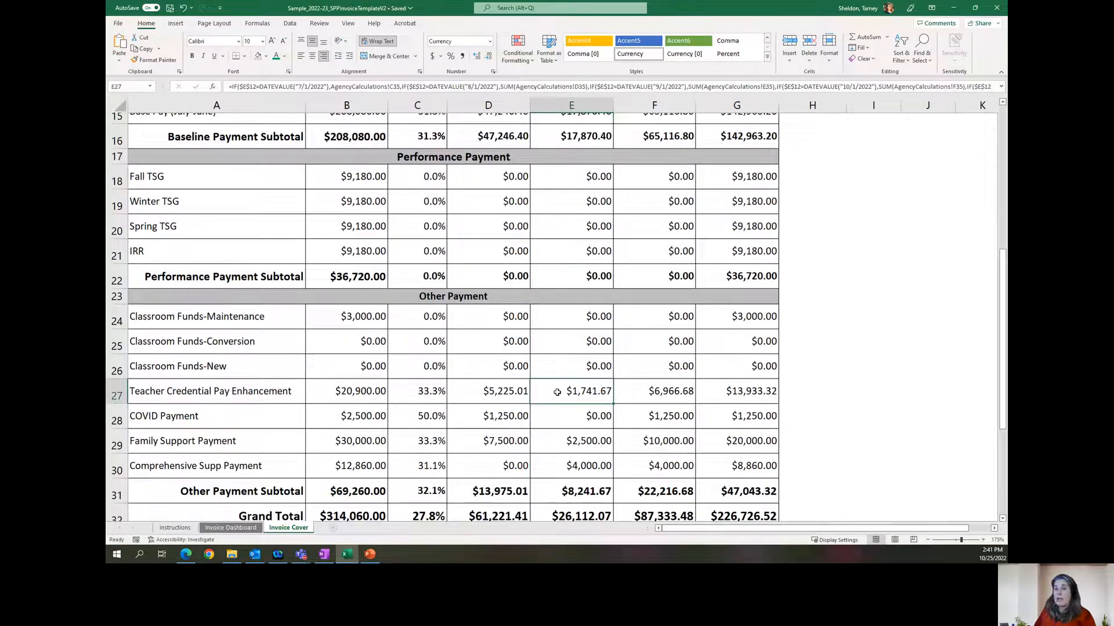
click(550, 445)
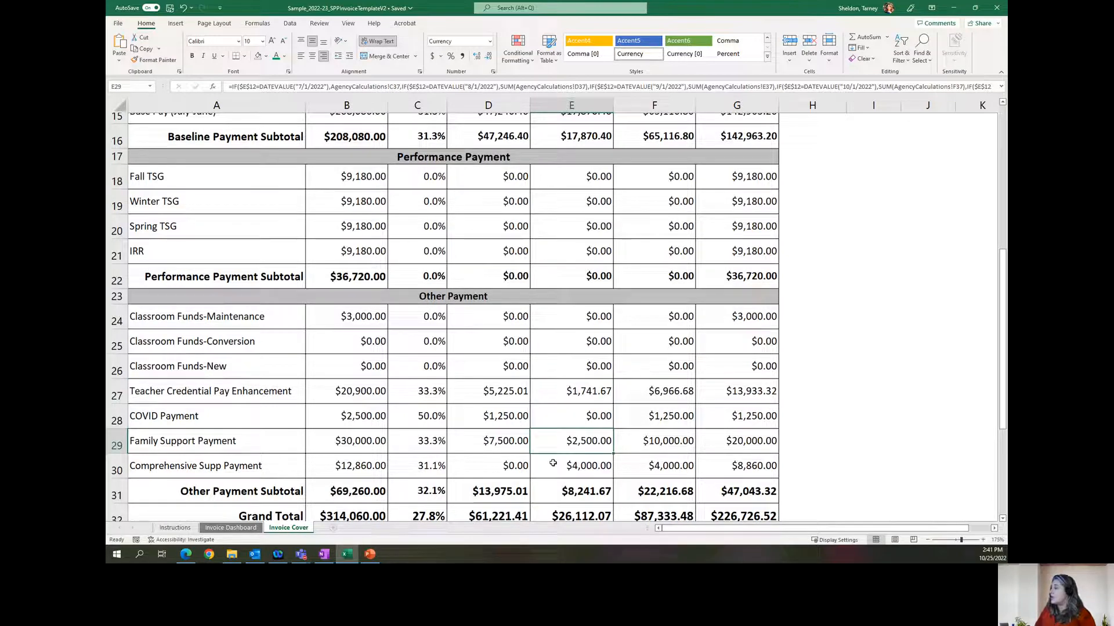
click(553, 463)
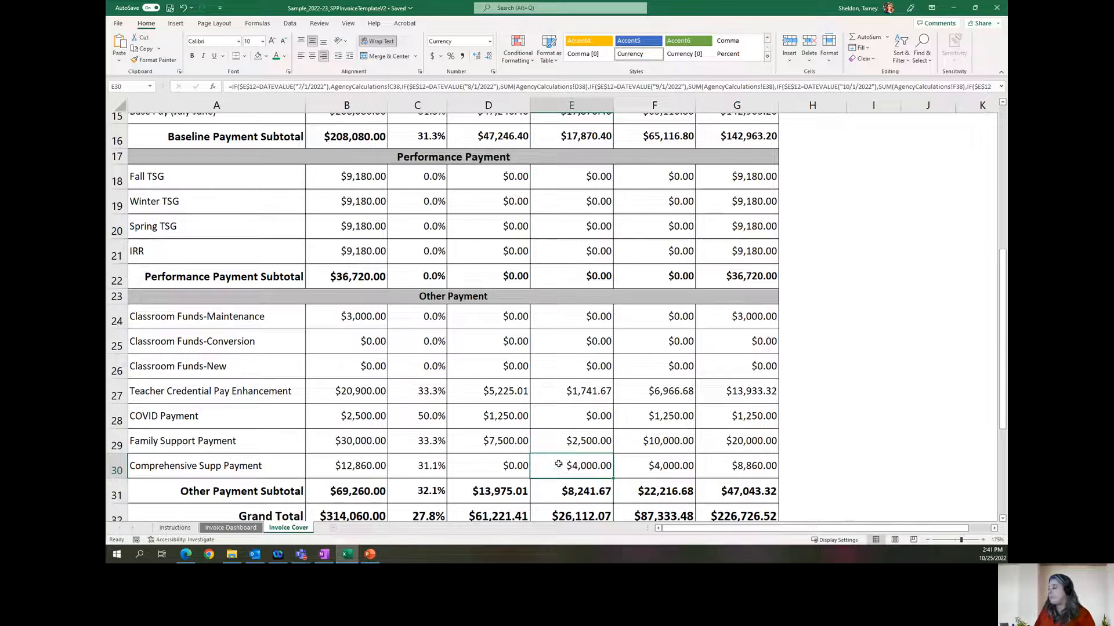
scroll(558, 470, down, 1)
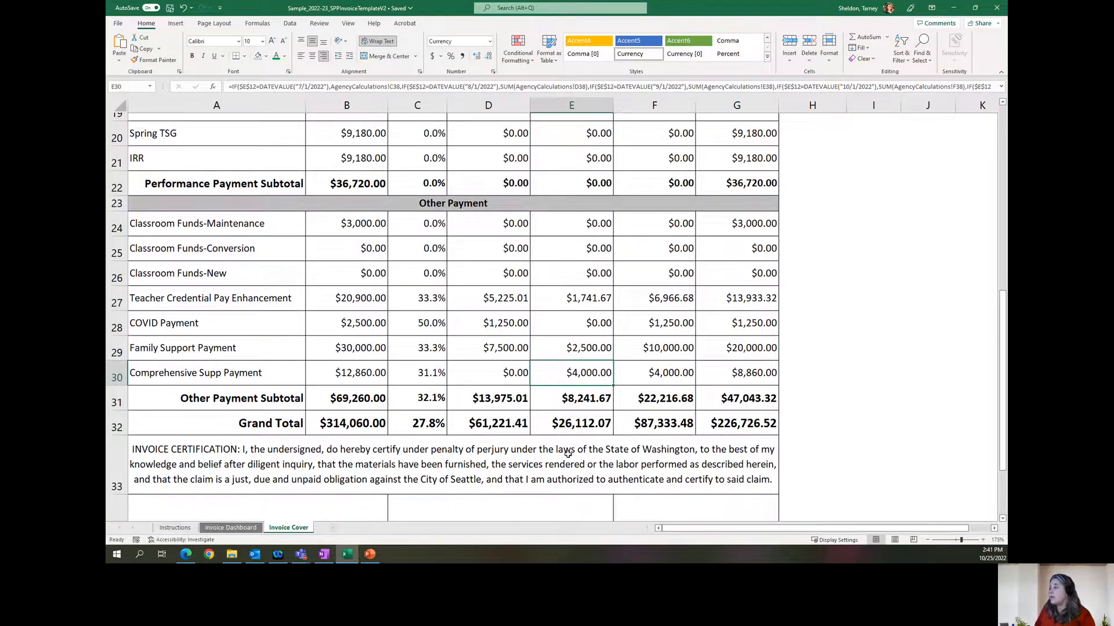
- Set the invoice month on the Invoice Dashboard sheet to November 2022
scroll(558, 485, up, 6)
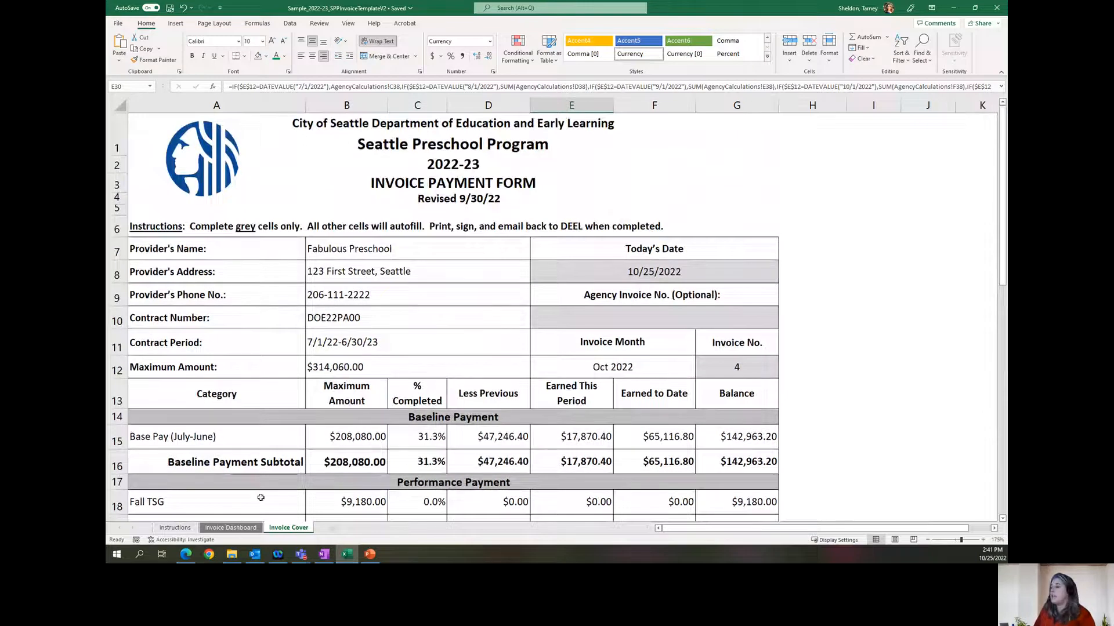
click(231, 527)
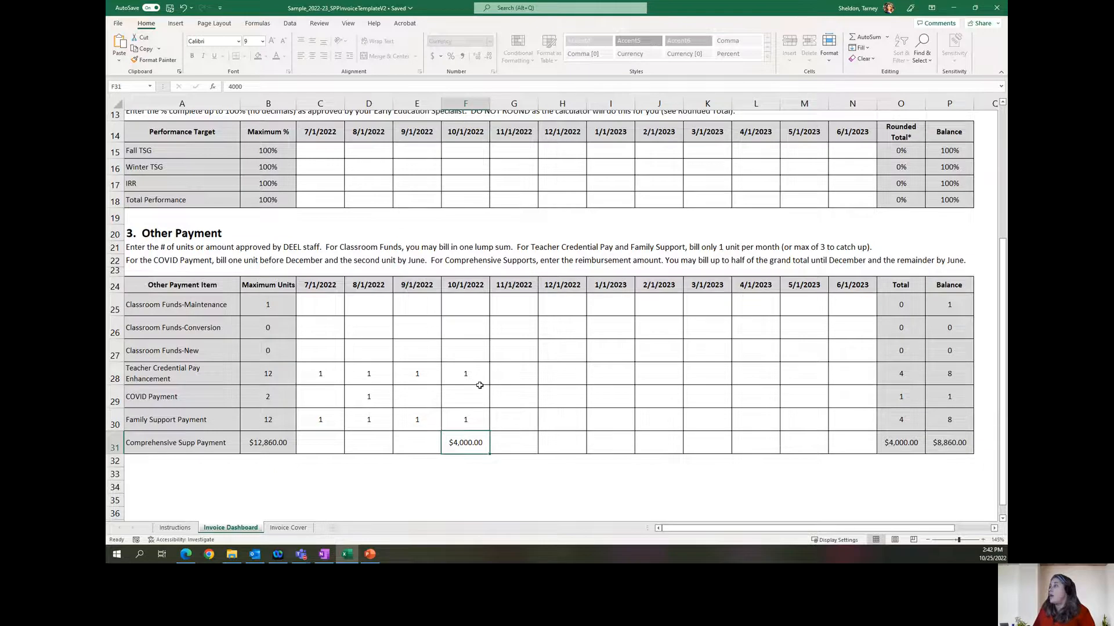
scroll(498, 389, up, 4)
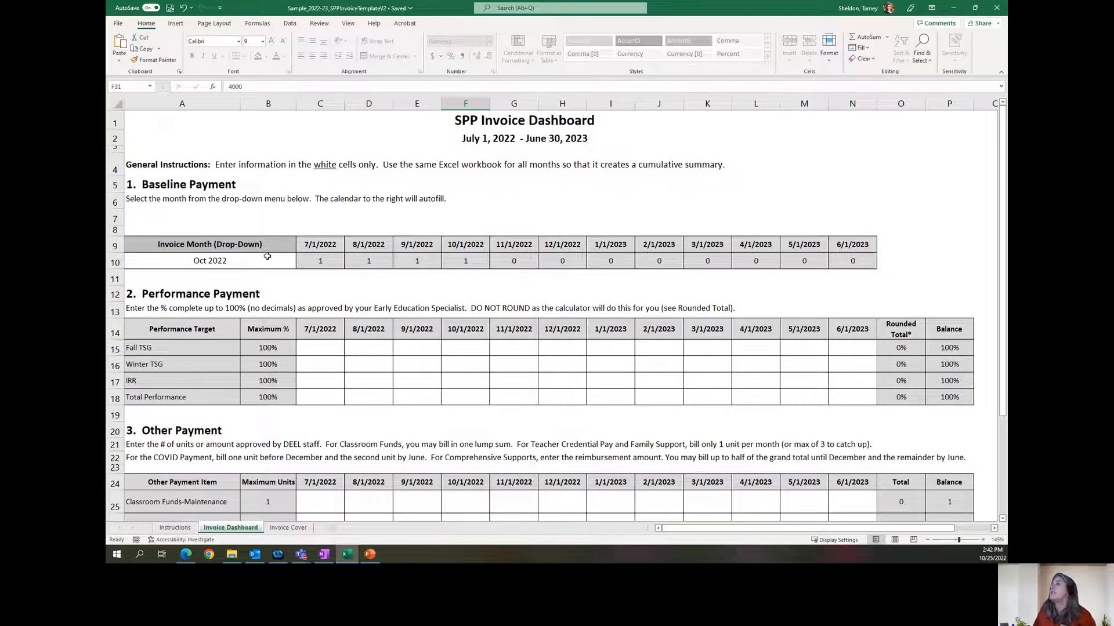
click(270, 261)
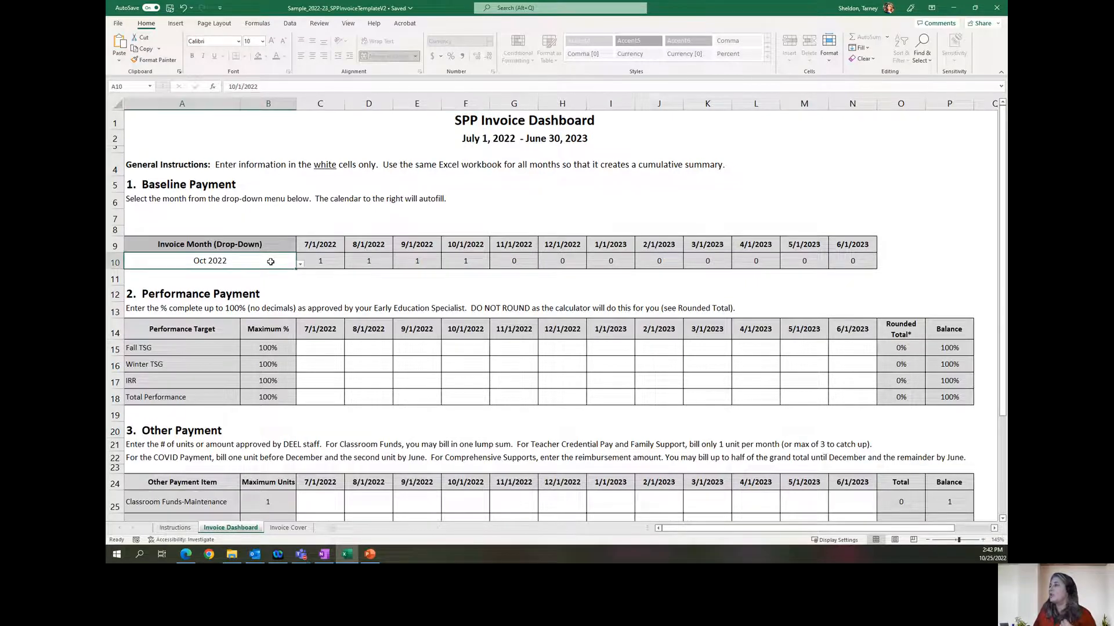
click(300, 265)
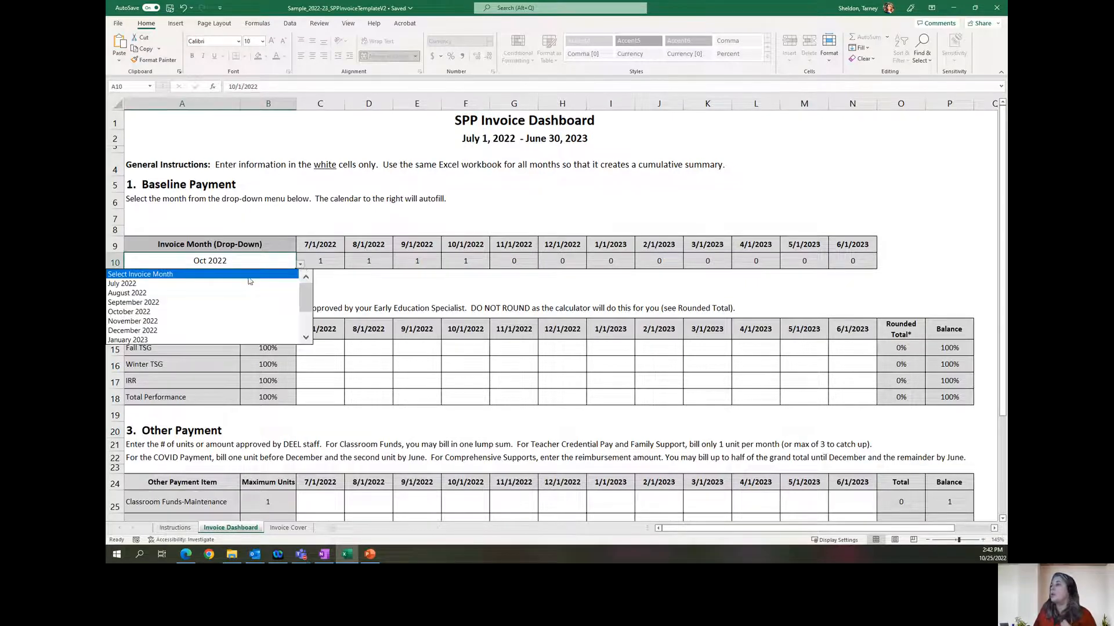
click(213, 321)
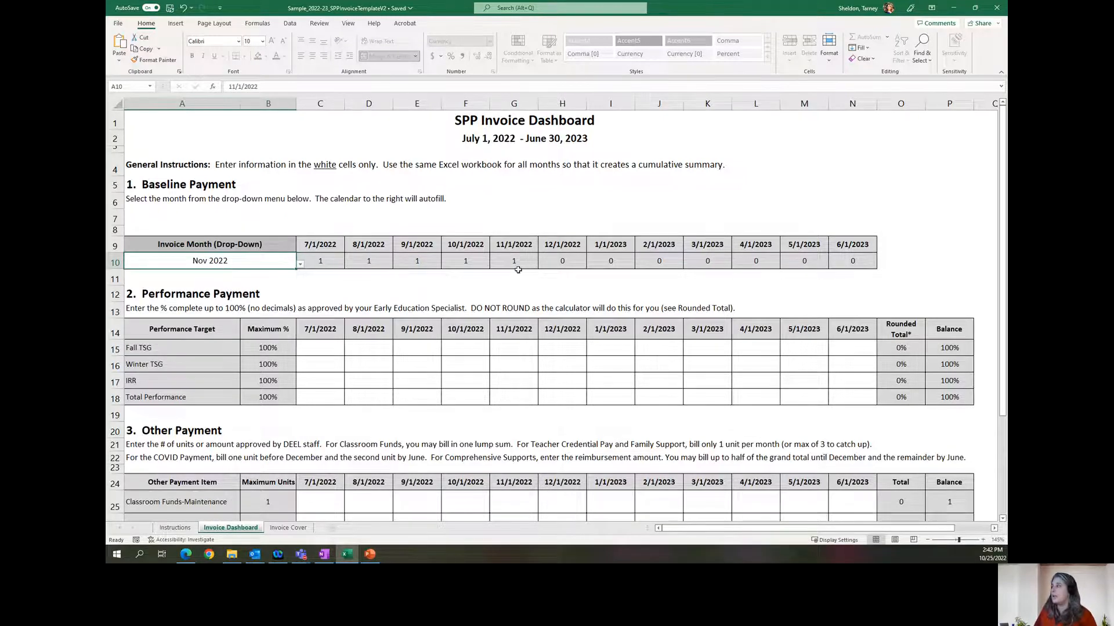
- Enter 1 unit each for Teacher Credential Pay Enhancement and Family Support Payment in the 11/1/2022 column of the Other Payment table
scroll(495, 342, down, 2)
scroll(495, 342, down, 1)
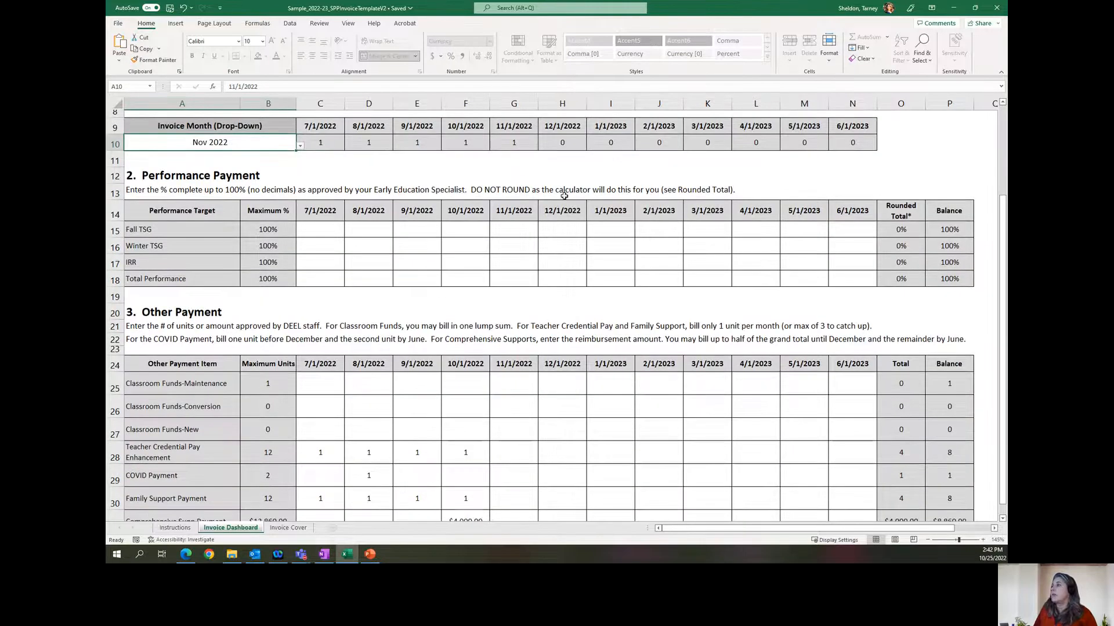
scroll(503, 265, down, 2)
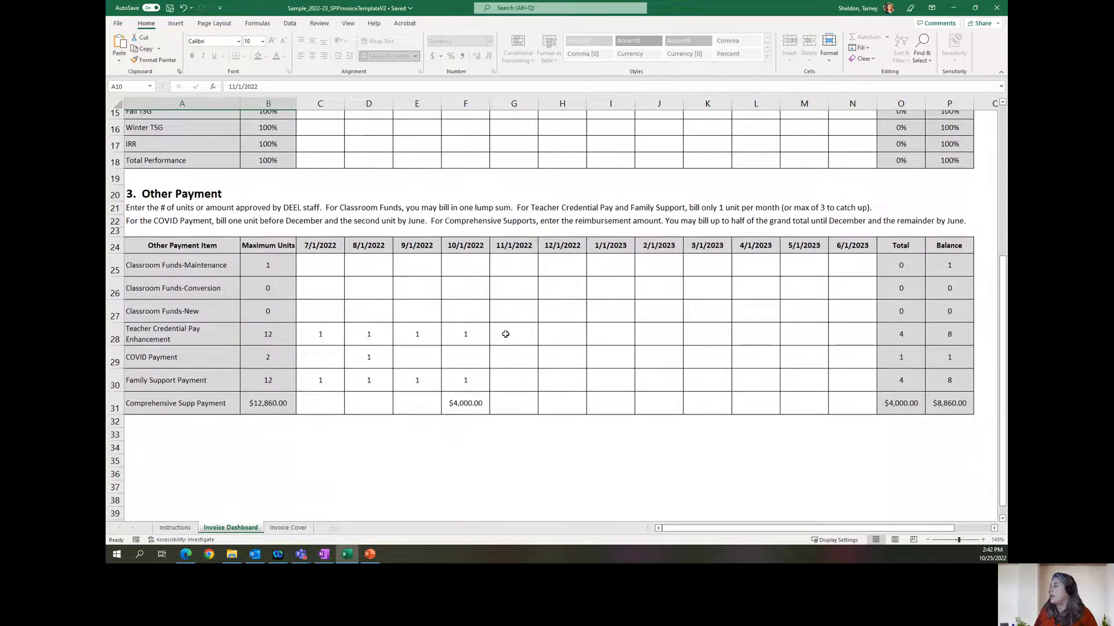
click(514, 340)
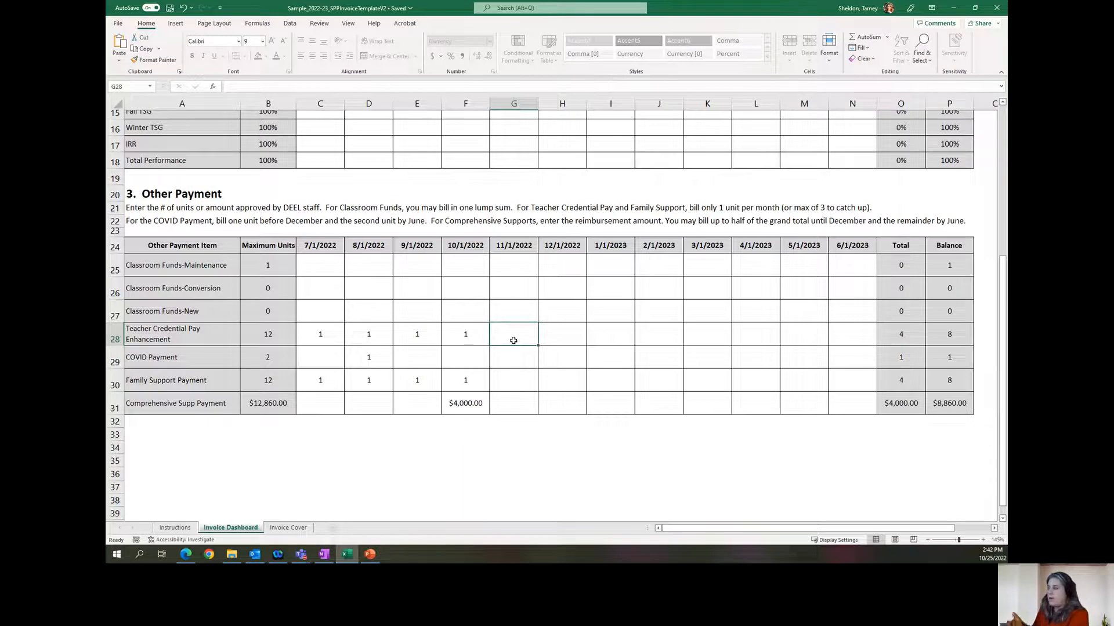
text(1)
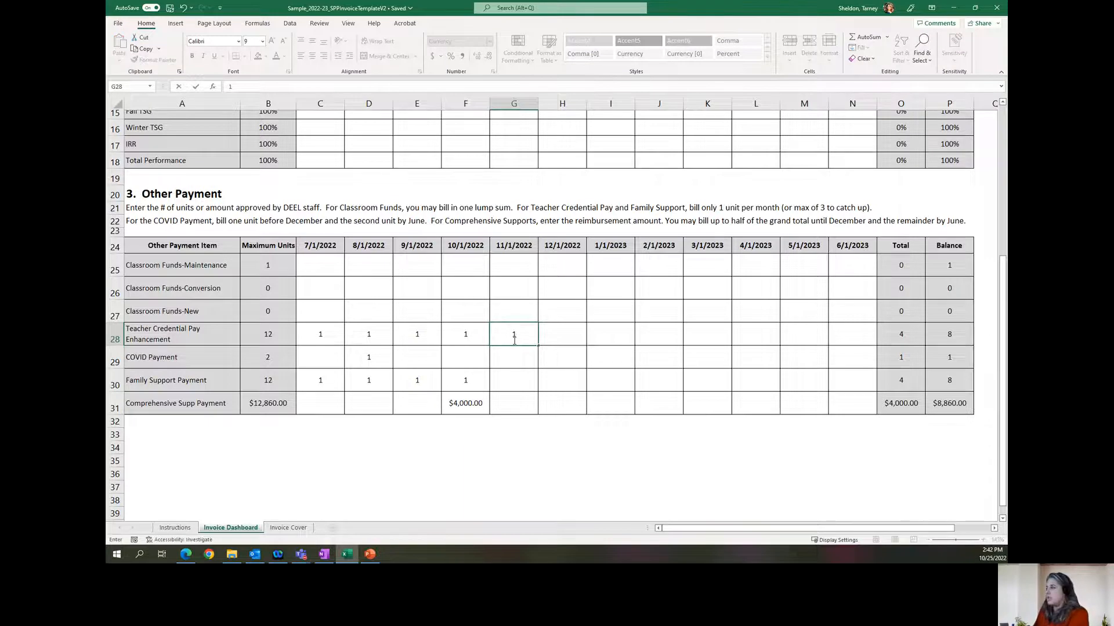
click(506, 386)
text(1)
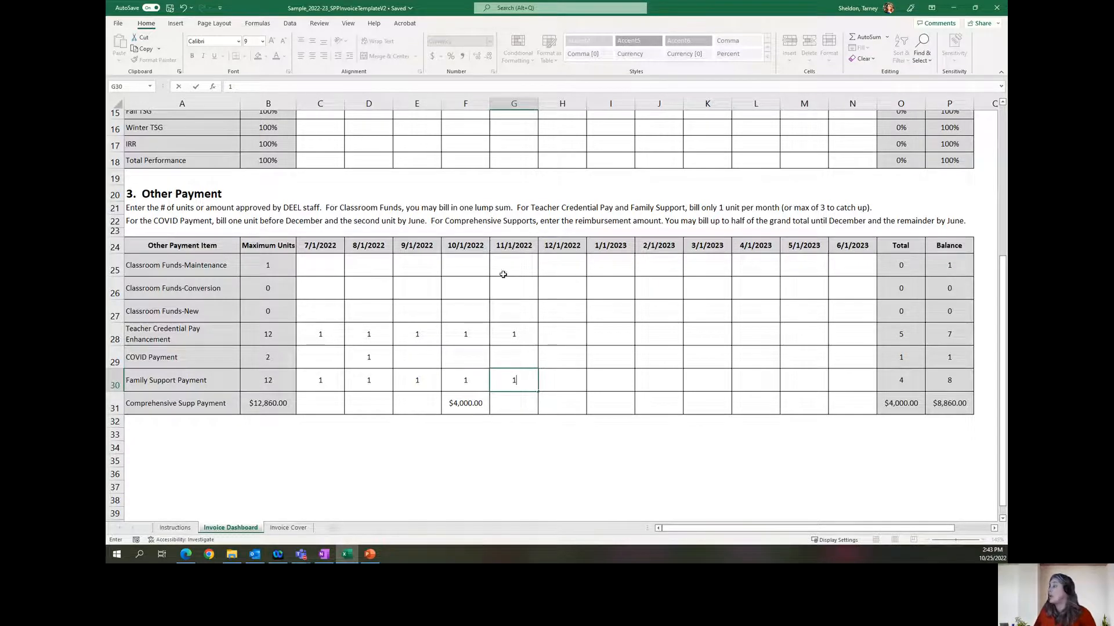
- Check the November 2022 invoice month and the Earned This Period amounts on the Invoice Cover sheet
click(289, 528)
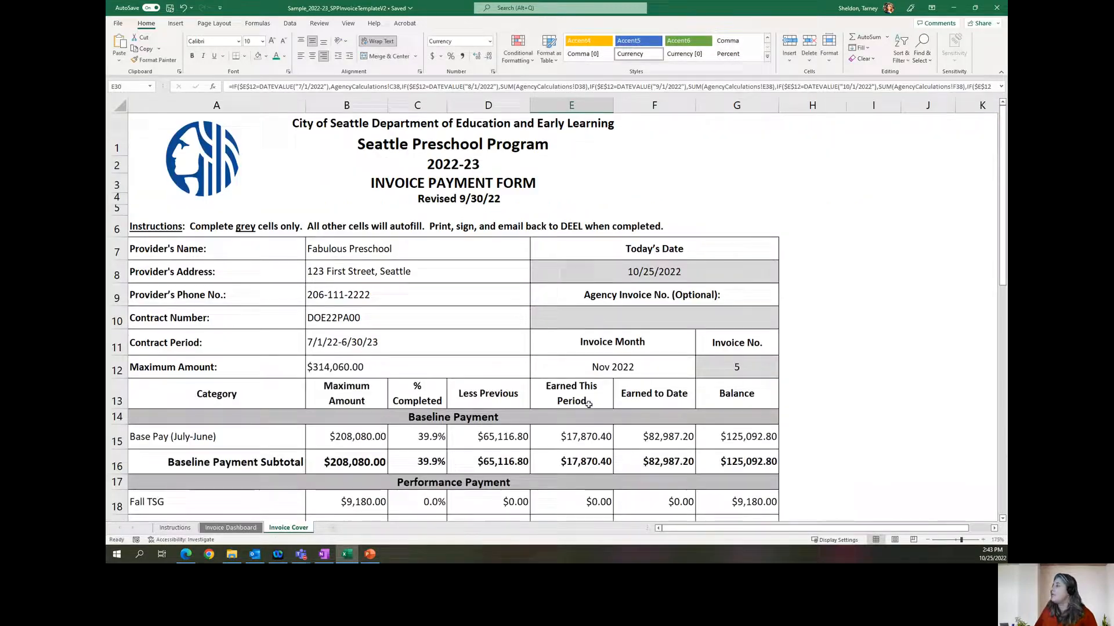
scroll(605, 374, down, 5)
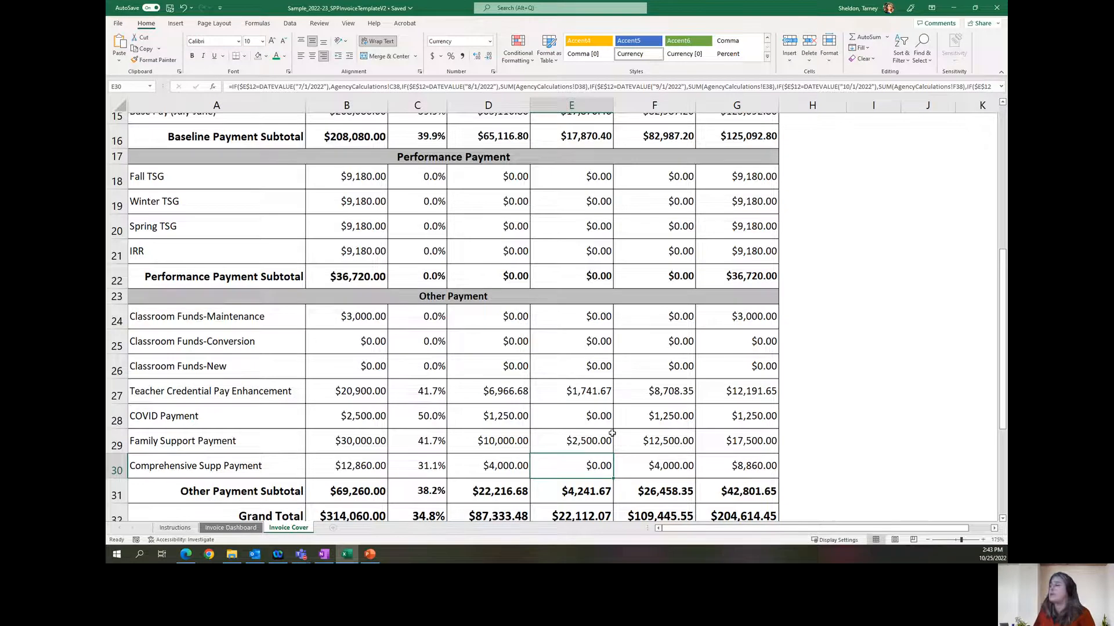
scroll(557, 442, up, 1)
scroll(558, 442, up, 4)
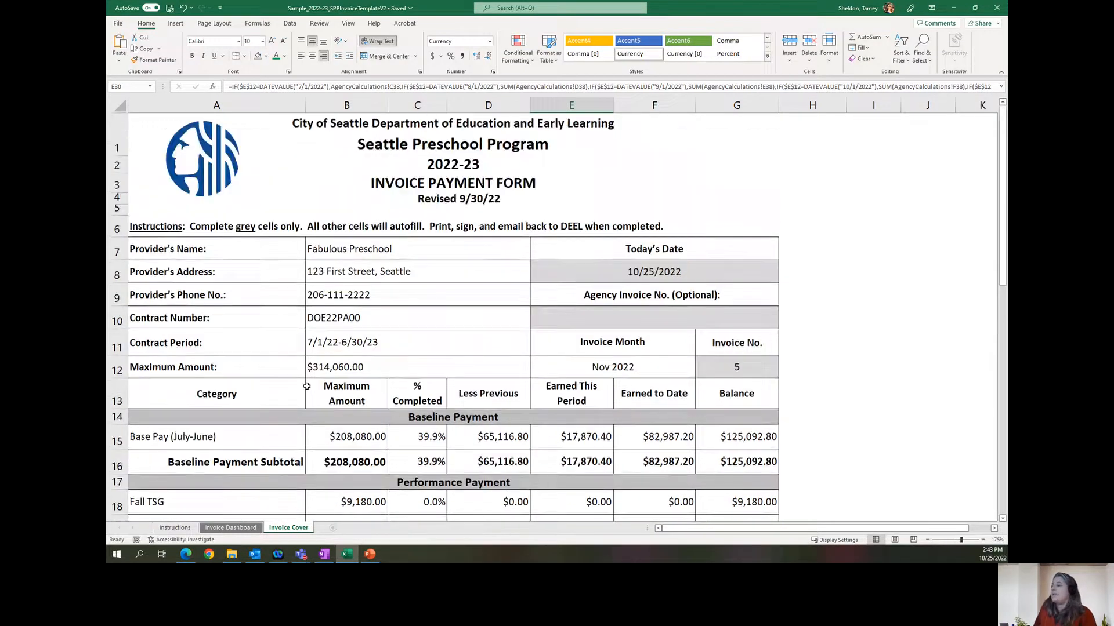
- Set the invoice month on the Invoice Dashboard sheet to December 2022
click(230, 527)
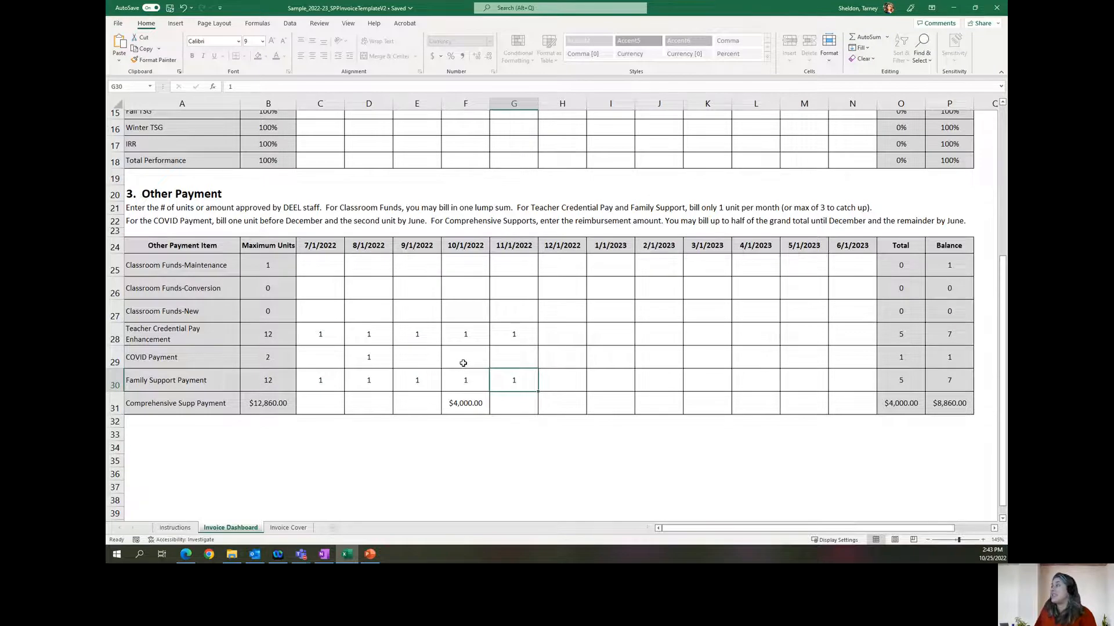
scroll(463, 363, up, 3)
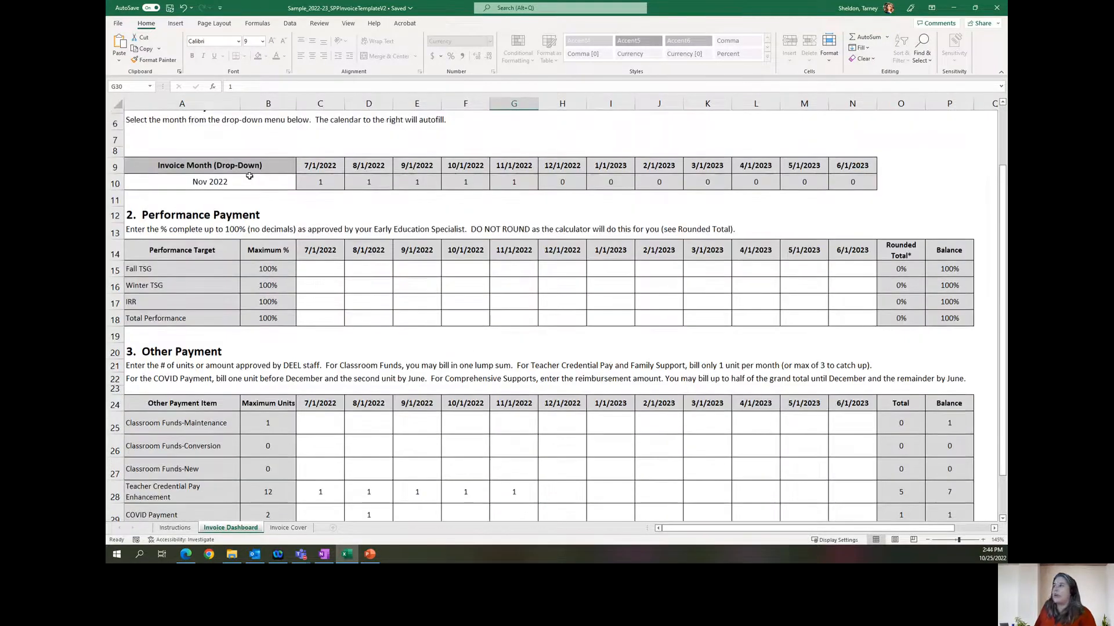
click(258, 186)
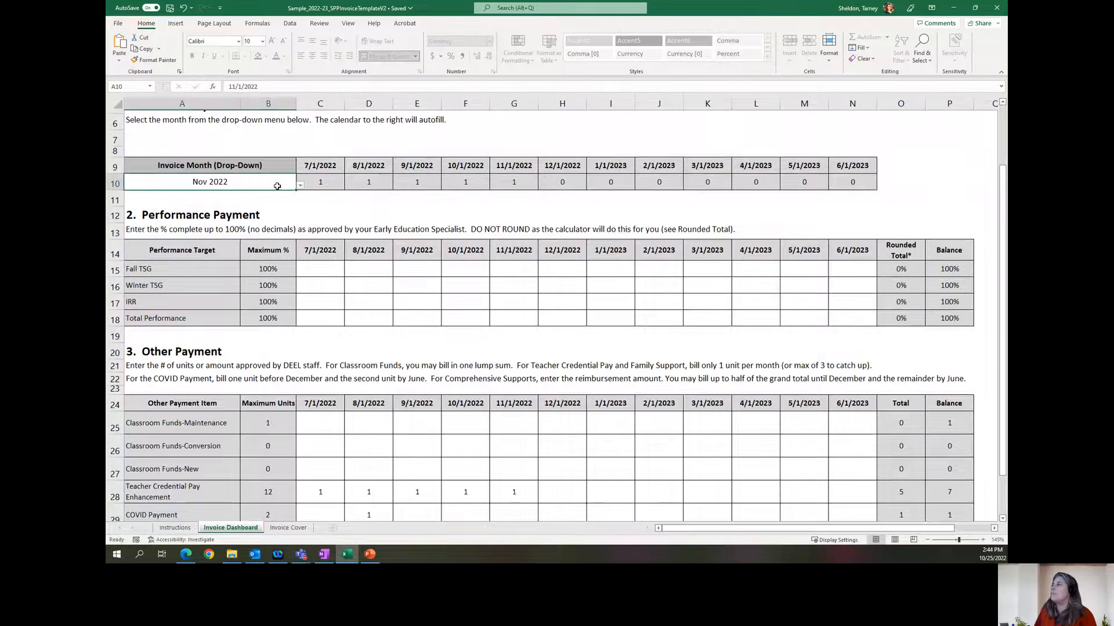
click(301, 185)
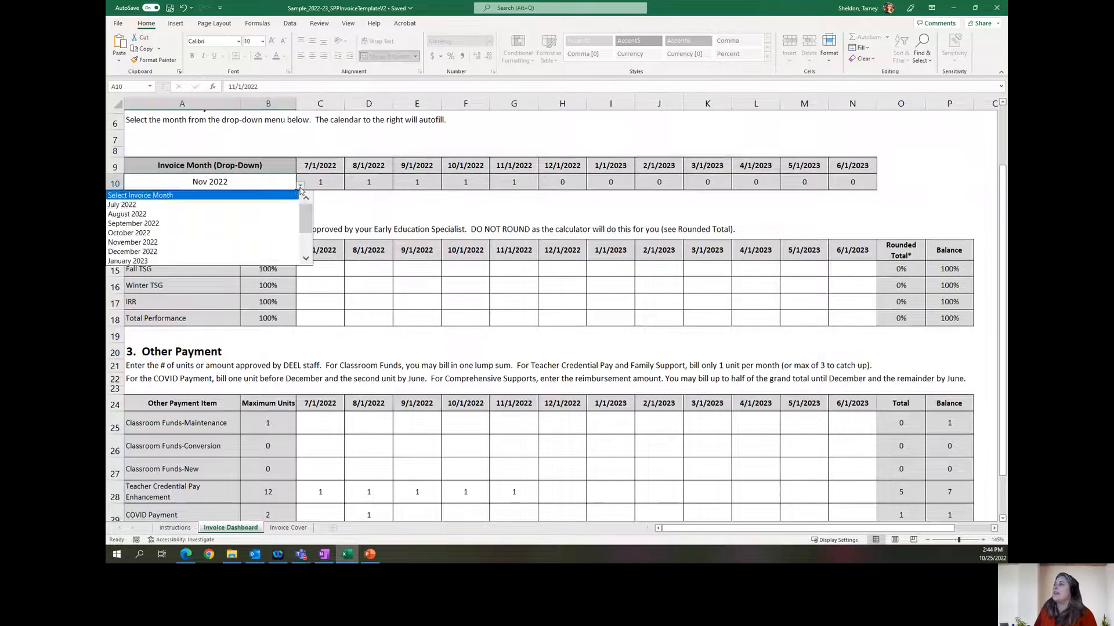
click(194, 252)
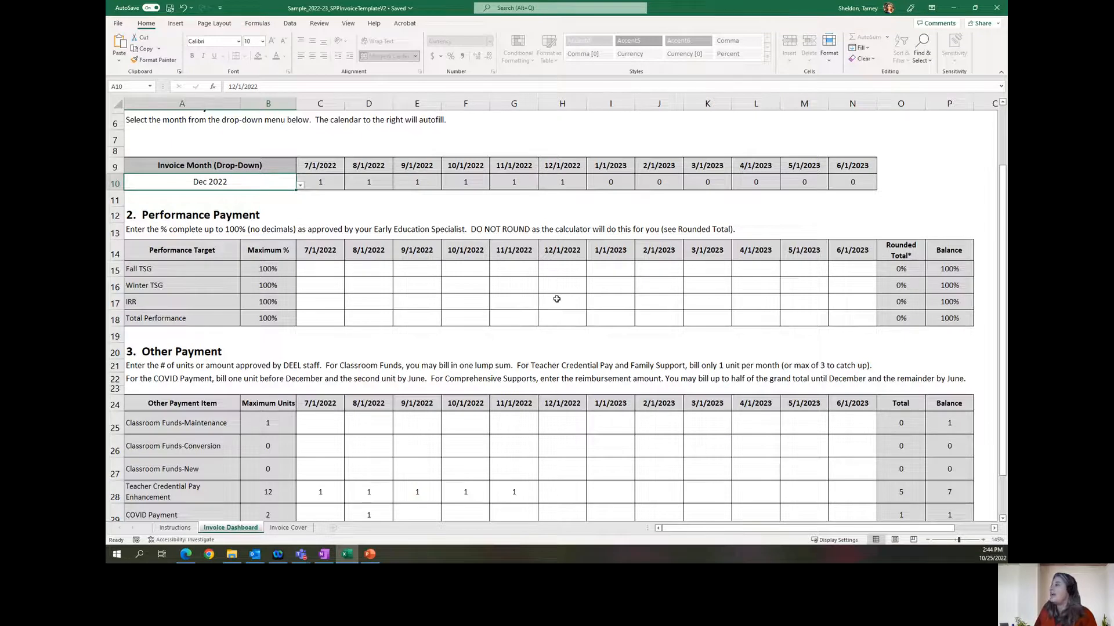
- Examine the 12/1/2022 cells of the Other Payment table, selecting Classroom Funds-Maintenance through Comprehensive Supp Payment
scroll(556, 298, down, 2)
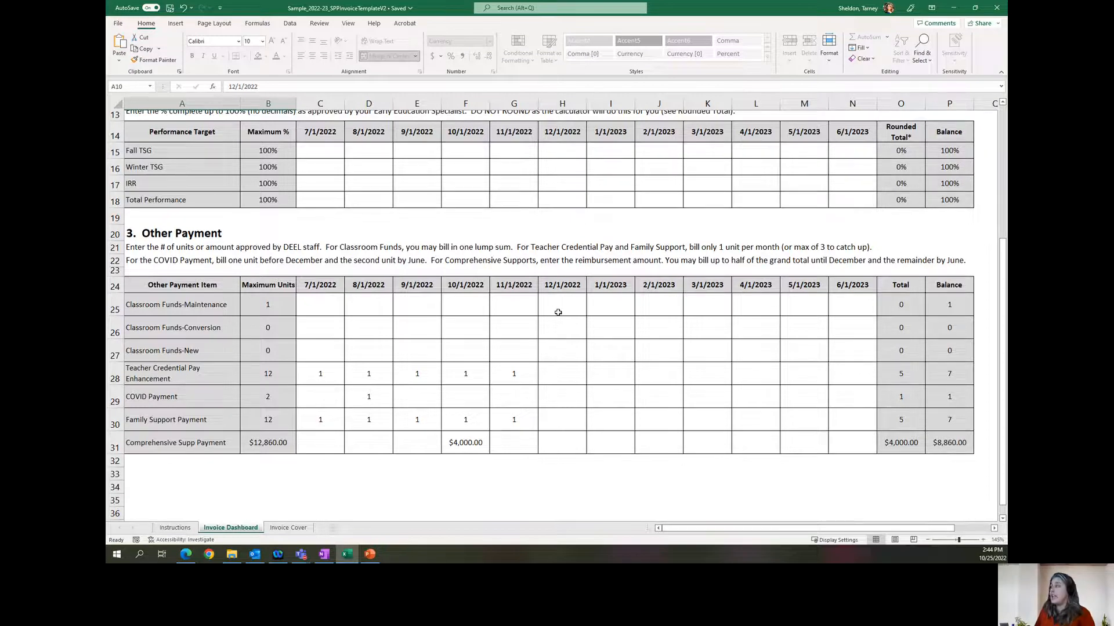
drag(559, 311, 559, 438)
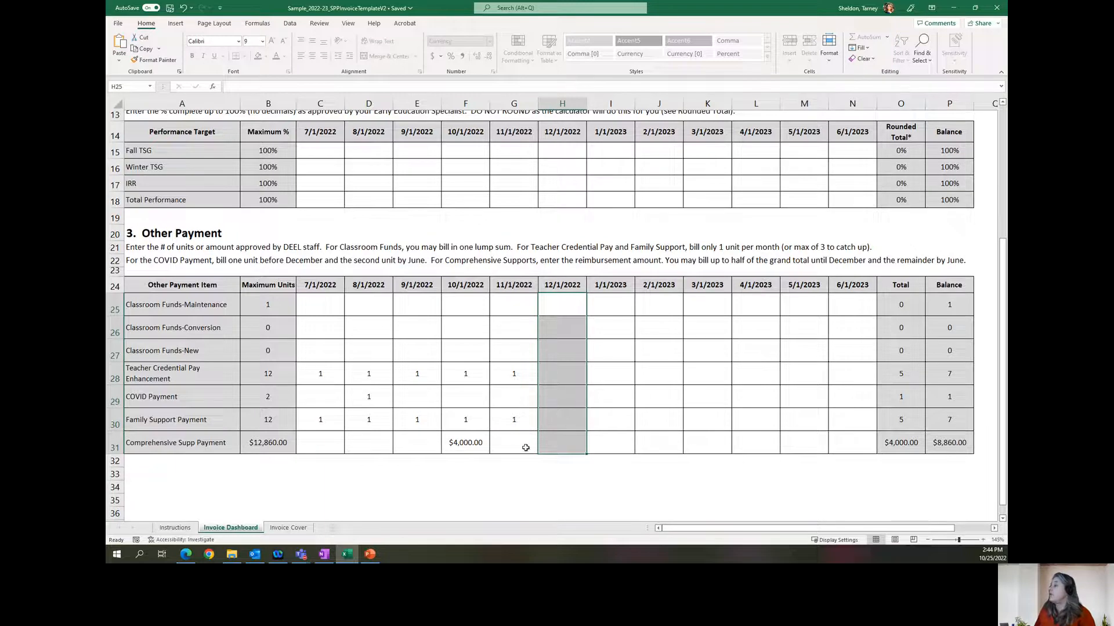
scroll(516, 449, up, 2)
scroll(516, 448, up, 1)
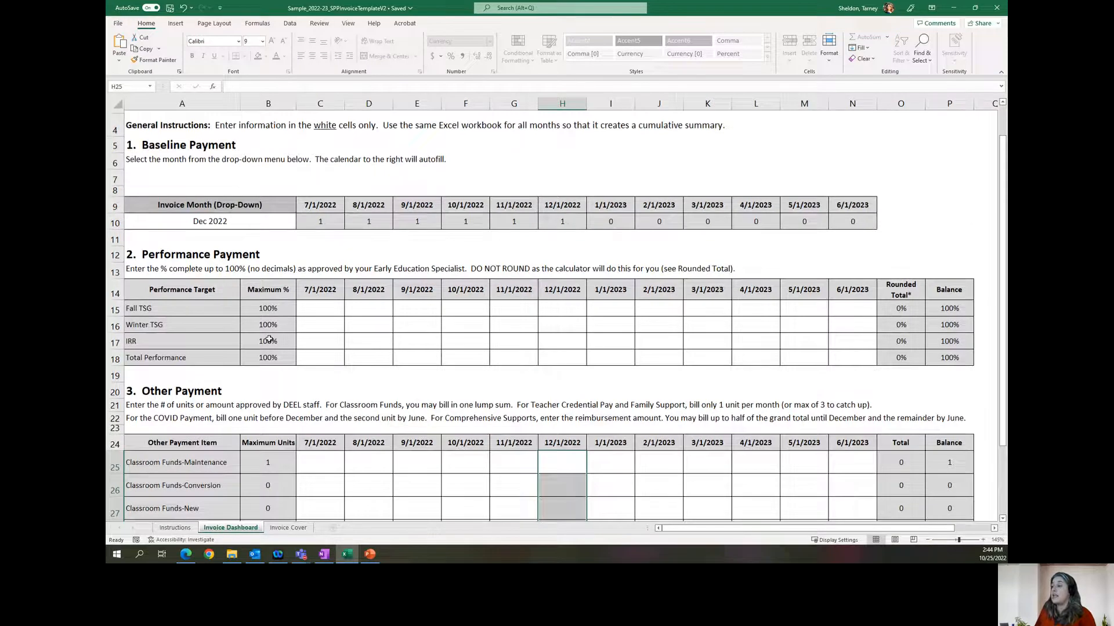
- Check the December 2022 base pay, performance, other payment and grand total amounts in Earned This Period on the Invoice Cover sheet
click(288, 528)
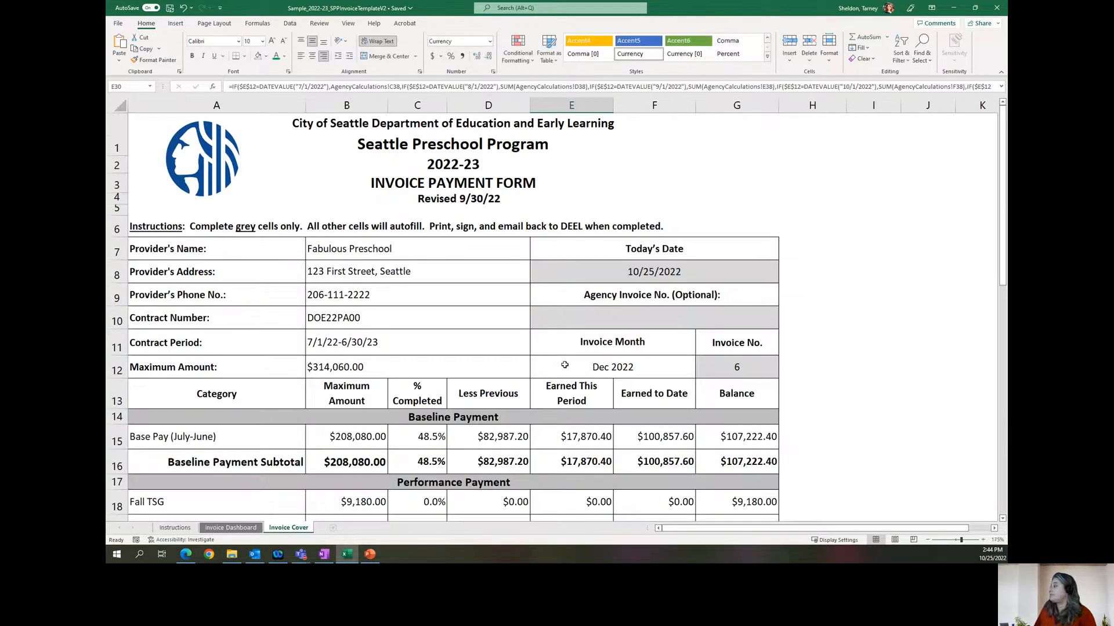
scroll(601, 369, down, 3)
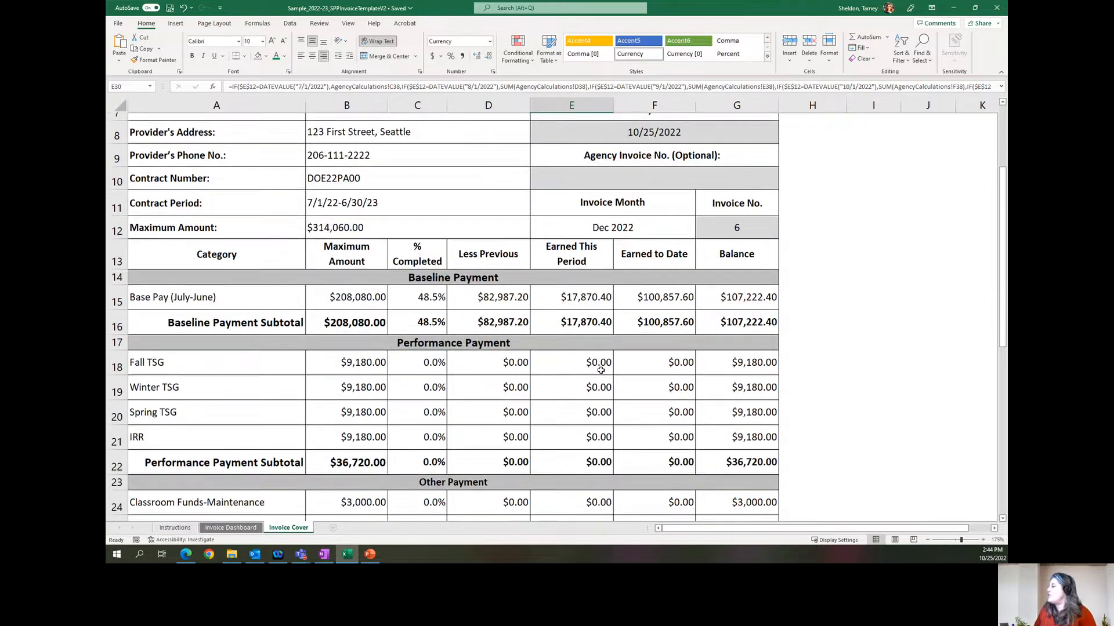
scroll(600, 369, down, 4)
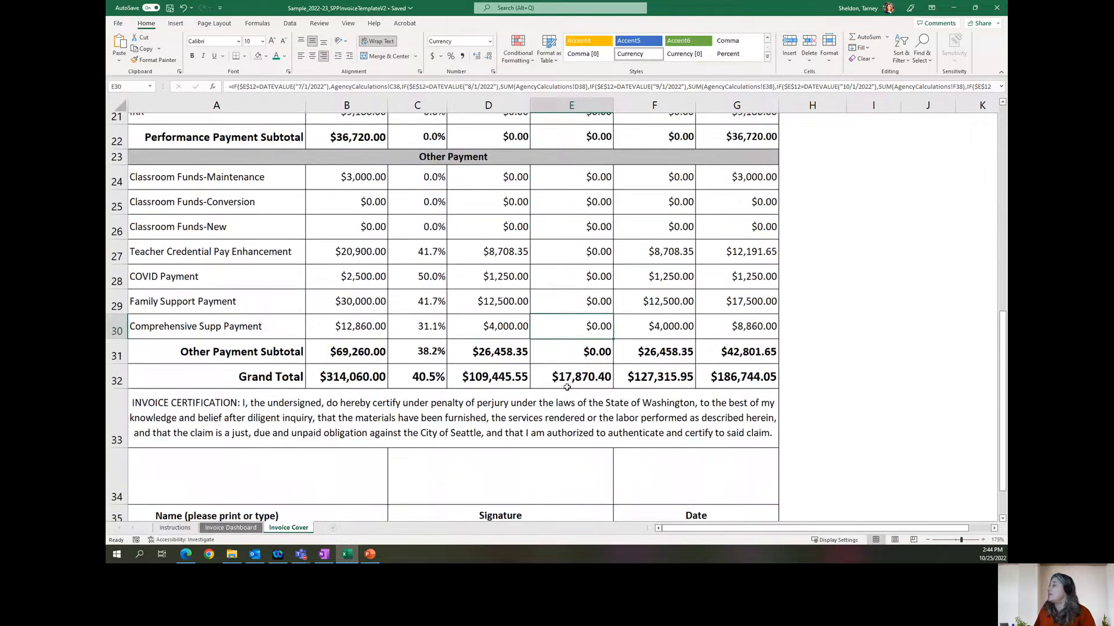
scroll(569, 384, up, 2)
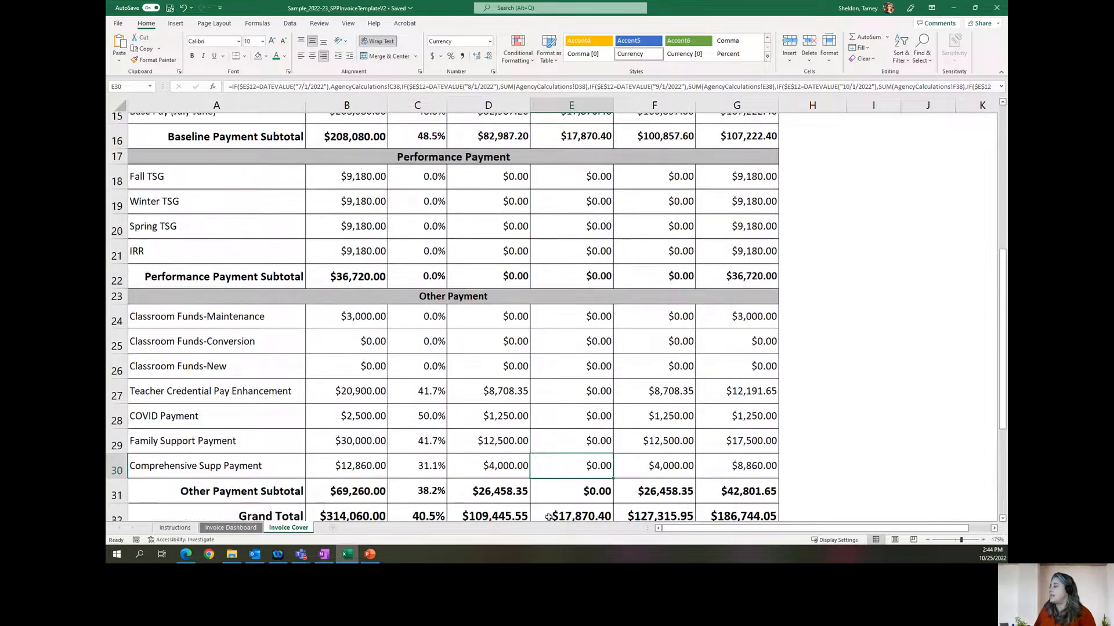
scroll(554, 509, down, 1)
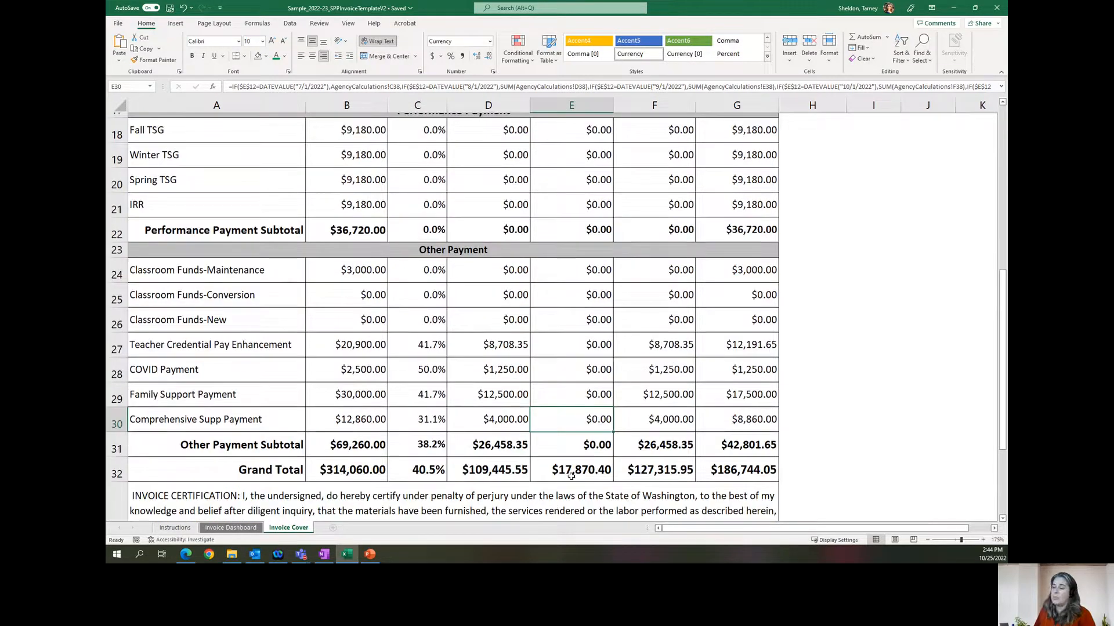
click(571, 474)
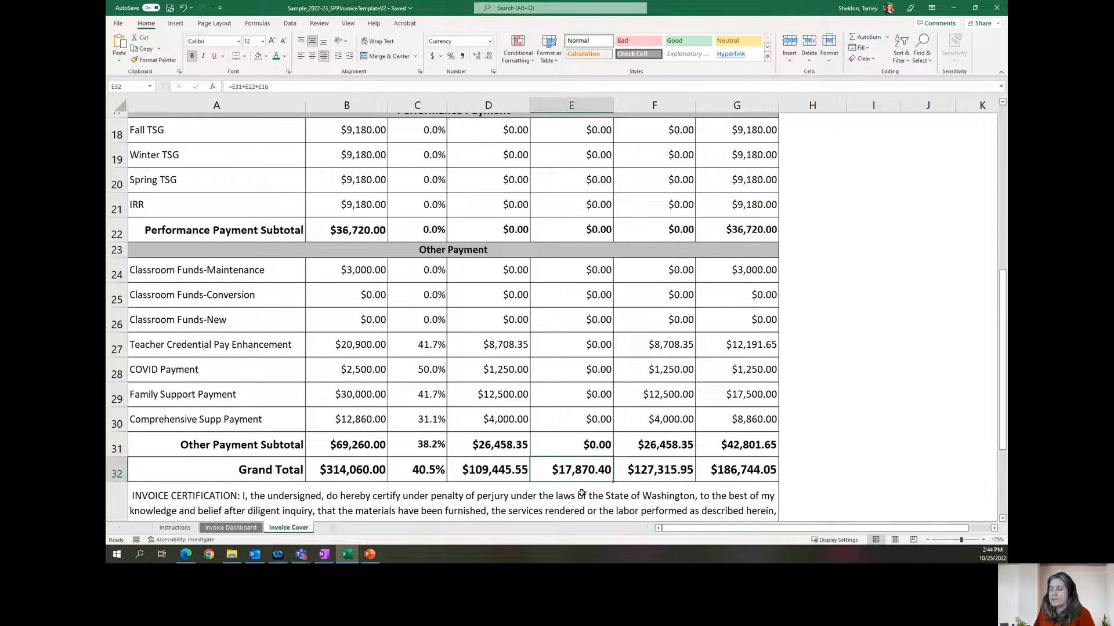
scroll(580, 395, up, 2)
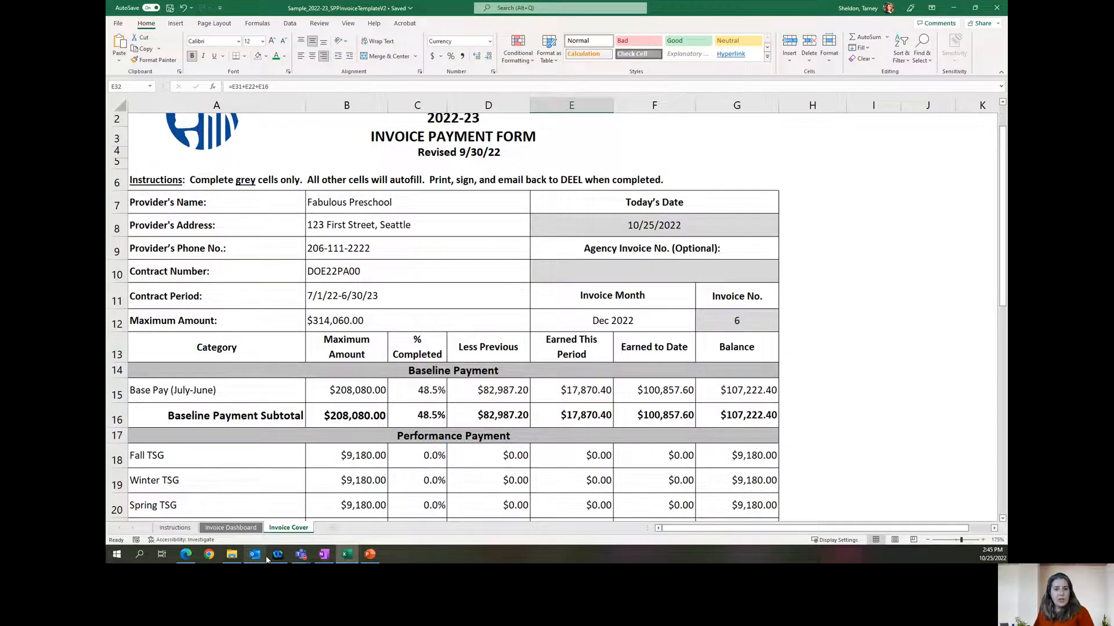
mouse_move(253, 555)
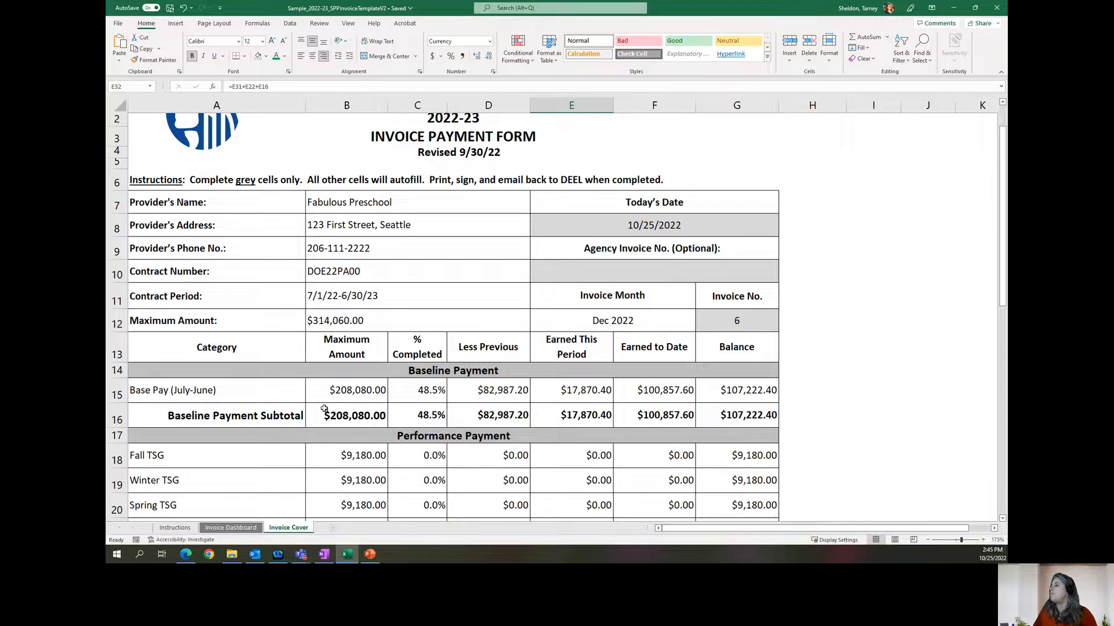
- Set the invoice month on the Invoice Dashboard sheet to January 2023
click(246, 529)
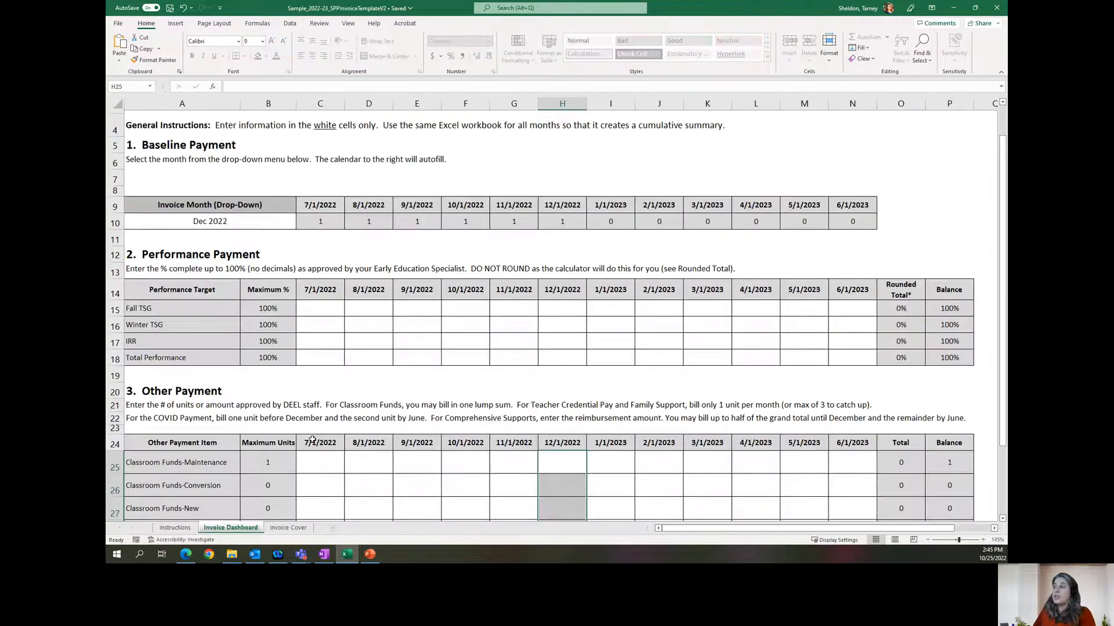
click(257, 224)
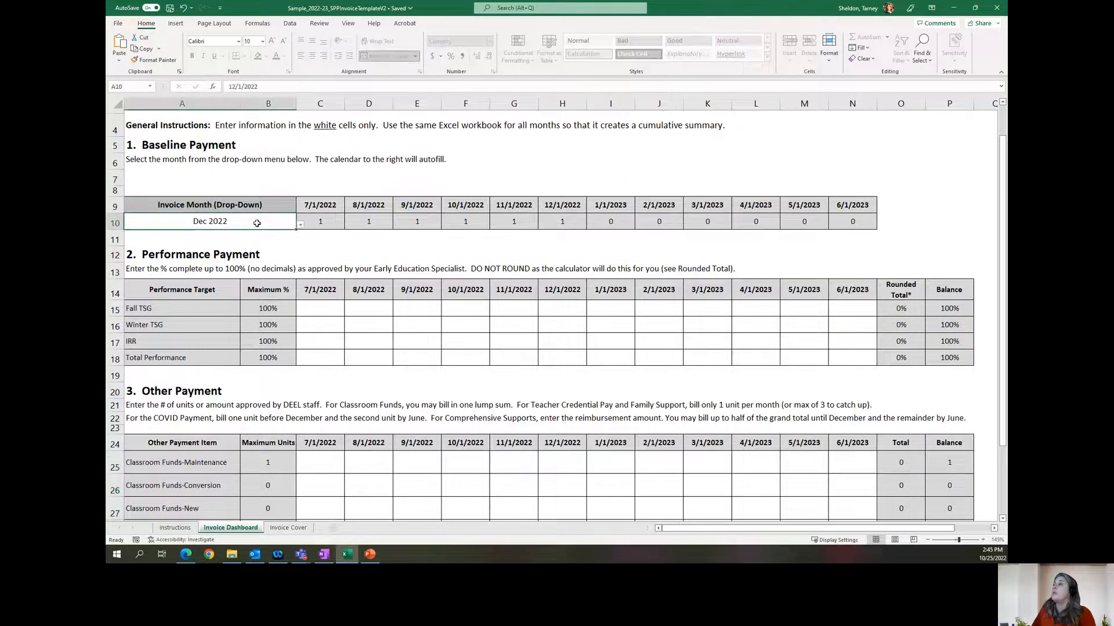
click(301, 225)
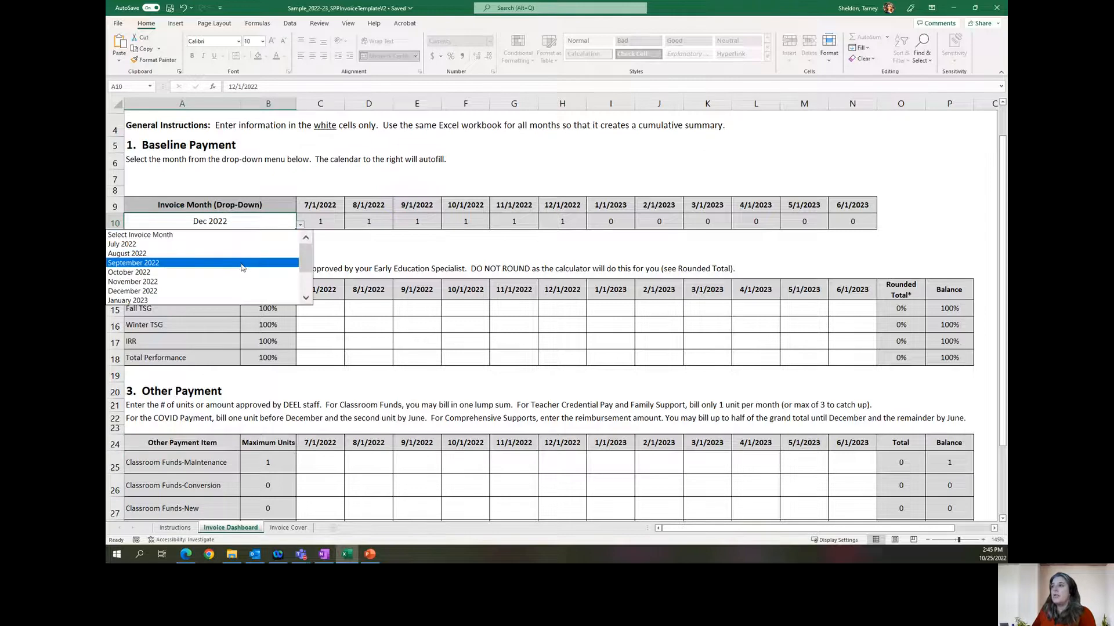
click(227, 301)
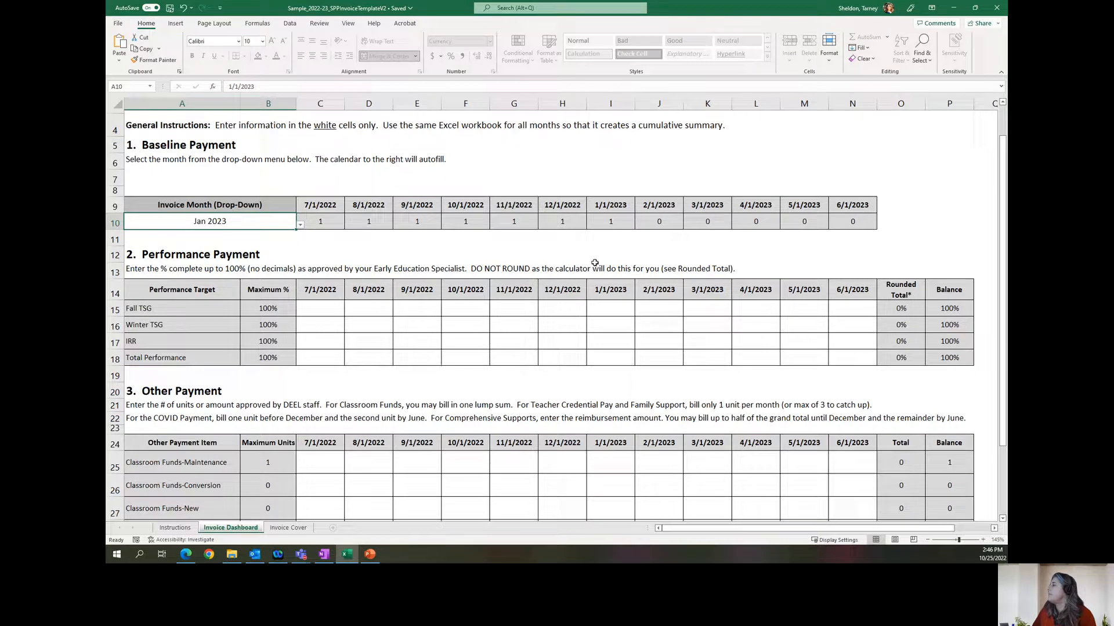
- Examine the 12/1/2022 and 1/1/2023 cells of the Other Payment table, selecting Classroom Funds-Maintenance through Comprehensive Supp Payment
scroll(594, 263, down, 3)
drag(560, 347, 566, 475)
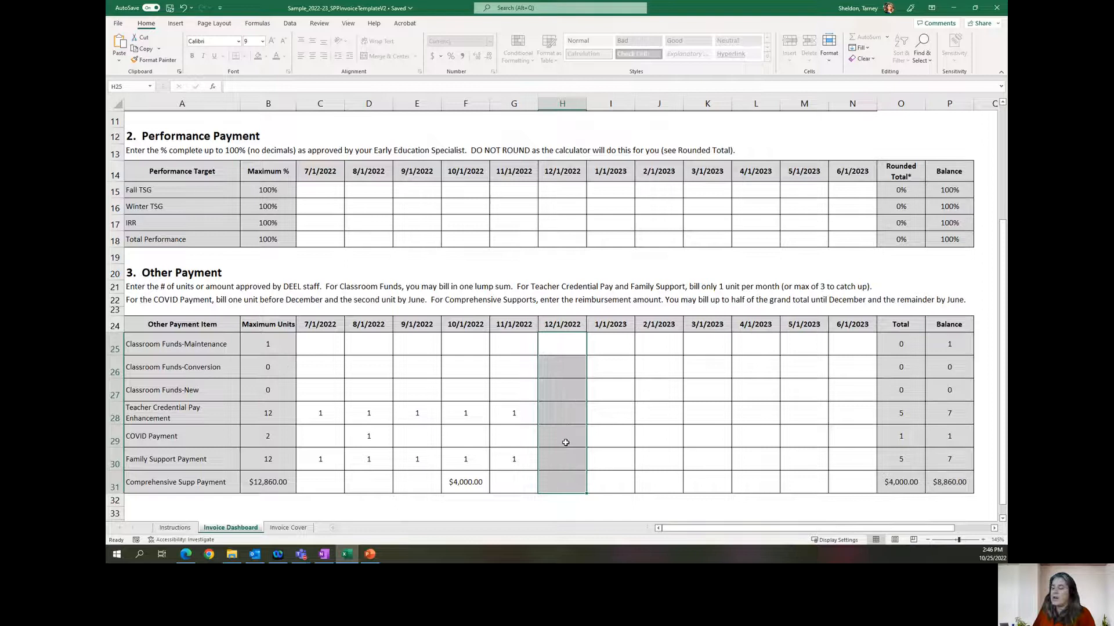
click(612, 351)
drag(616, 350, 622, 484)
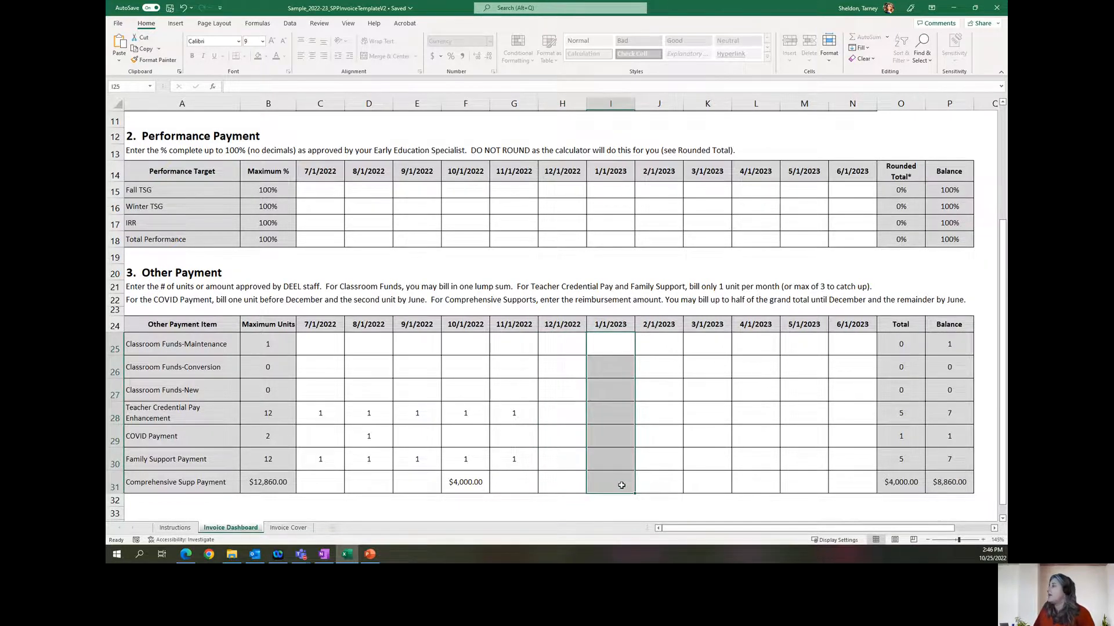
scroll(621, 486, down, 2)
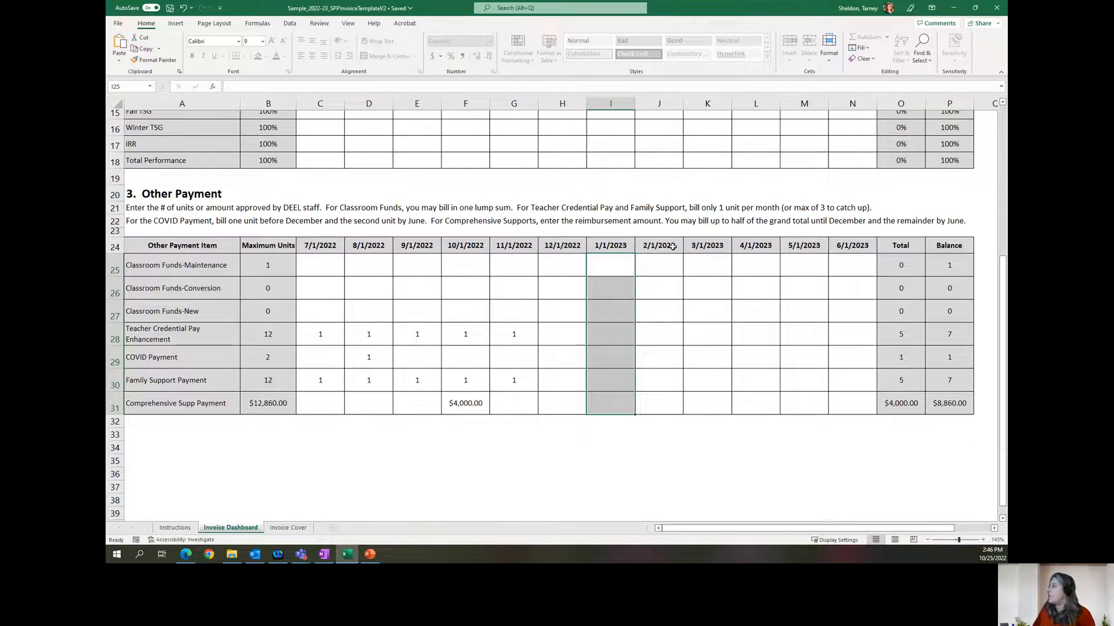
- Enter 2 units under 1/1/2023 for both Teacher Credential Pay Enhancement and Family Support Payment in the Other Payment table
click(563, 392)
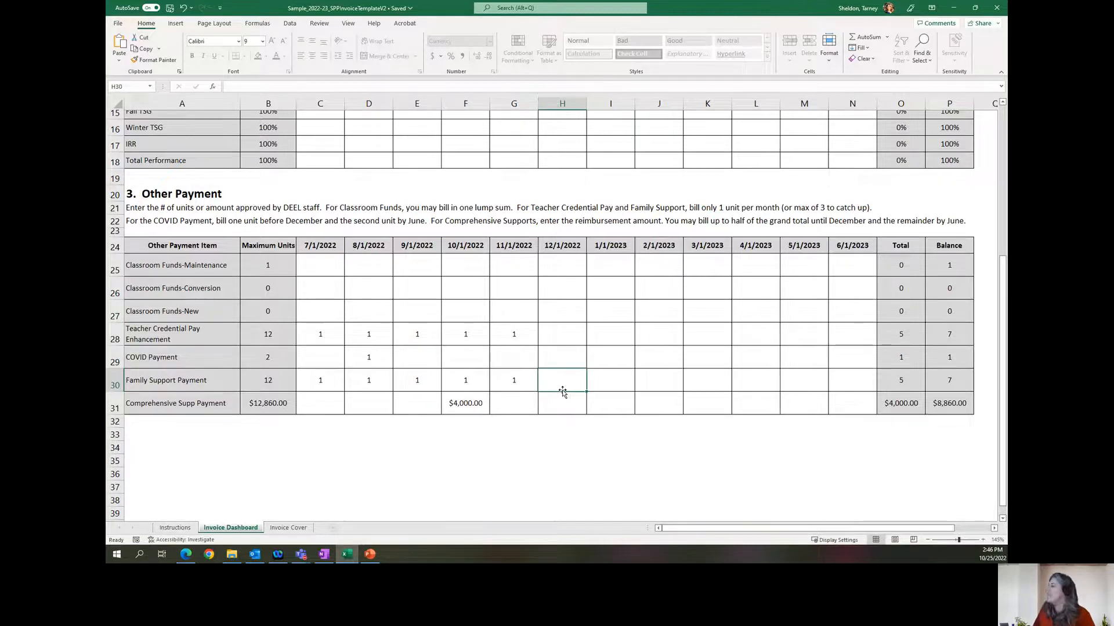
click(607, 333)
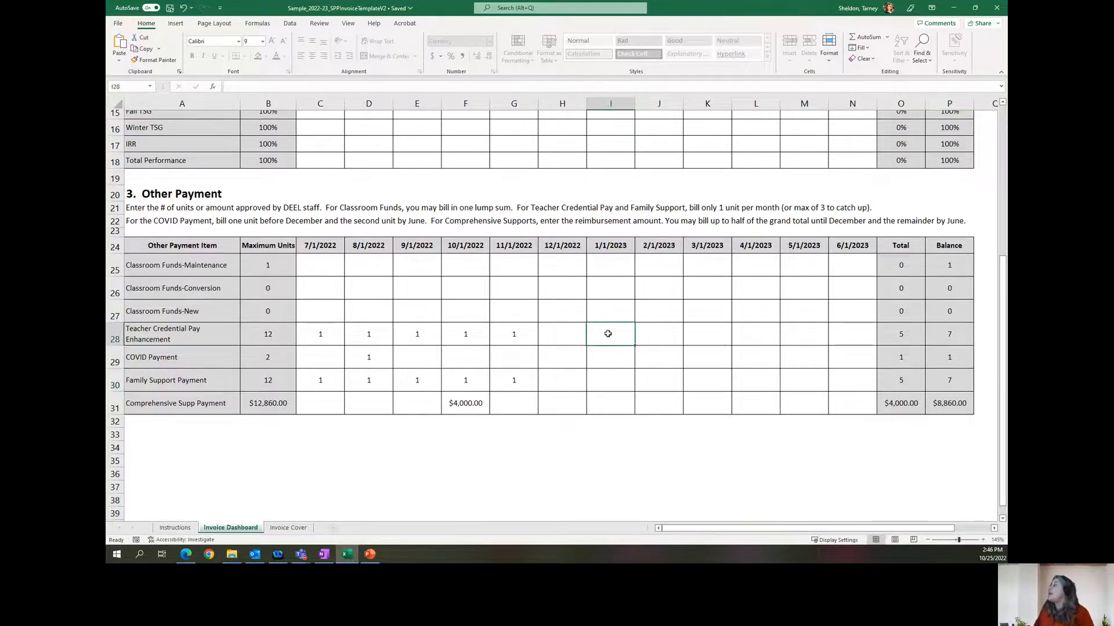
click(567, 335)
click(612, 330)
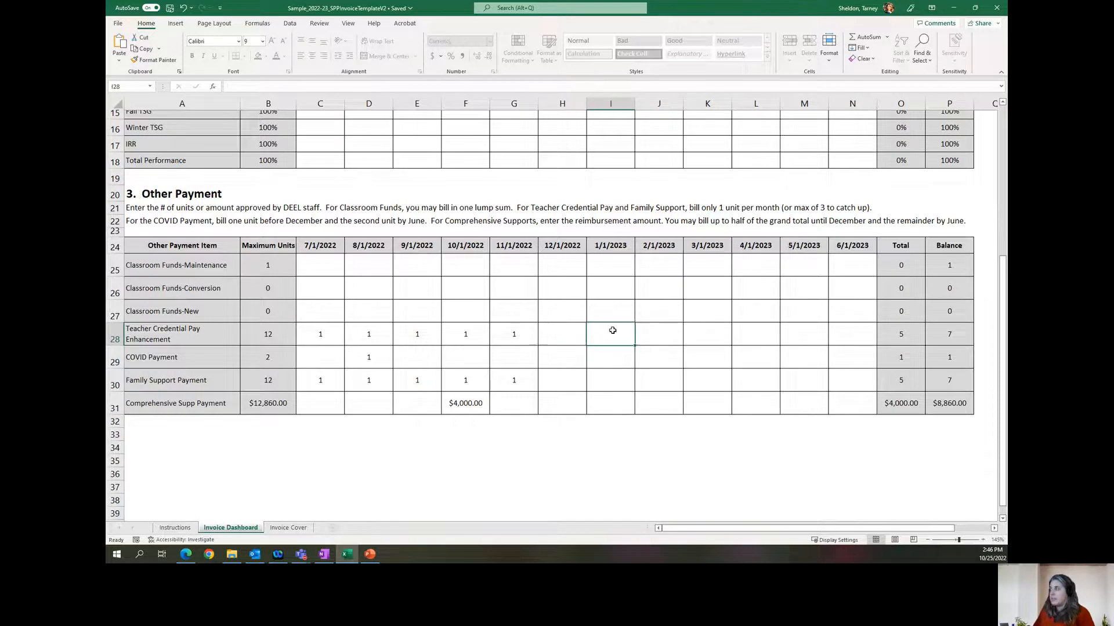
text(2)
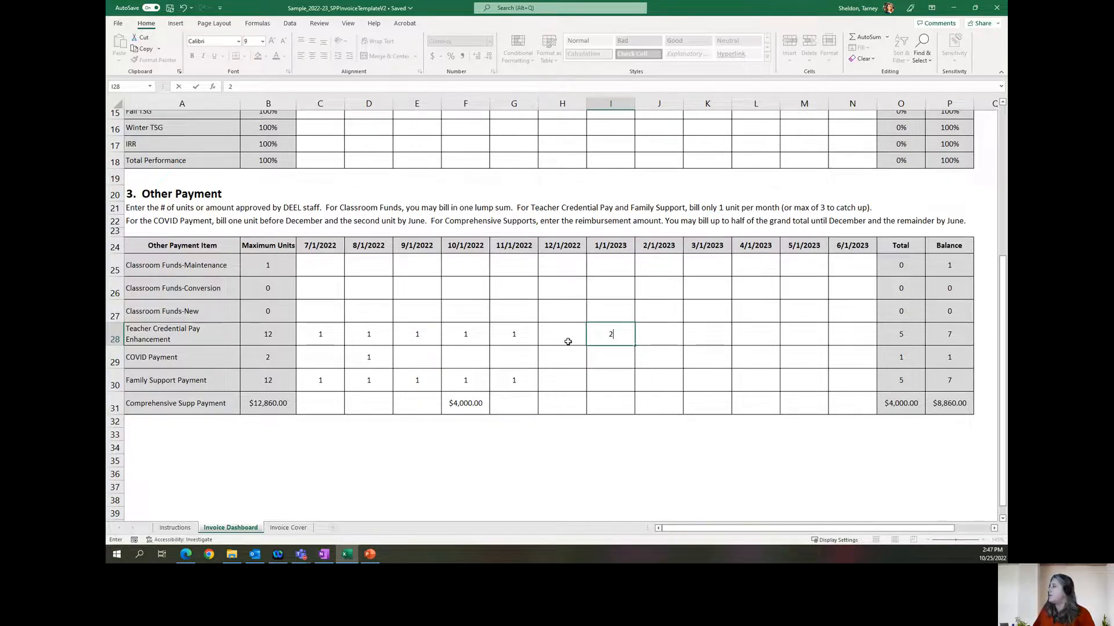
click(608, 373)
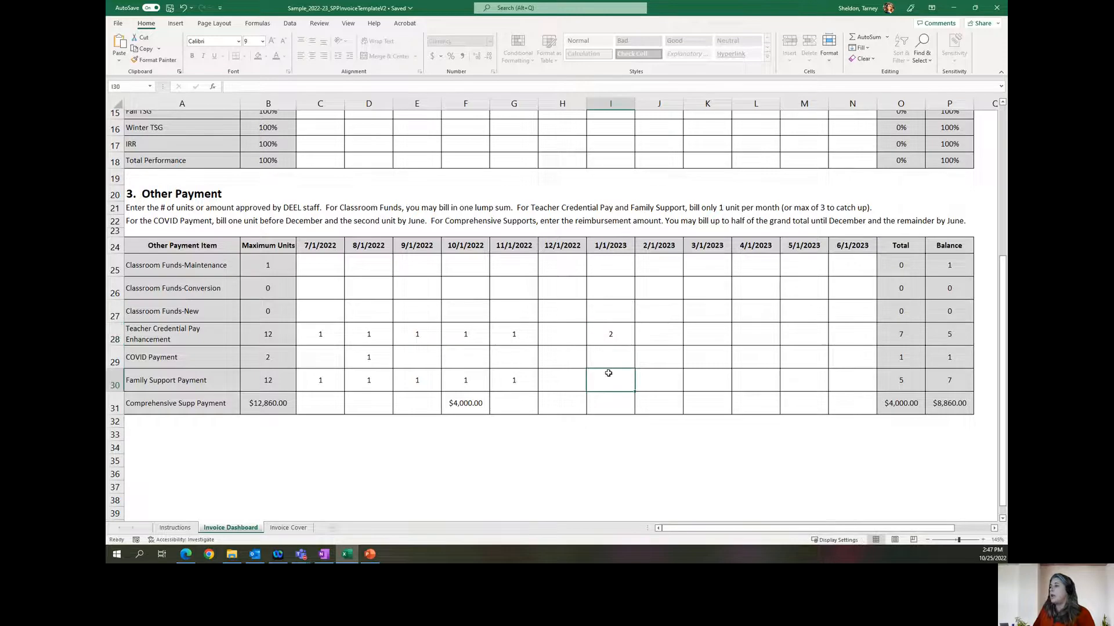
text(2)
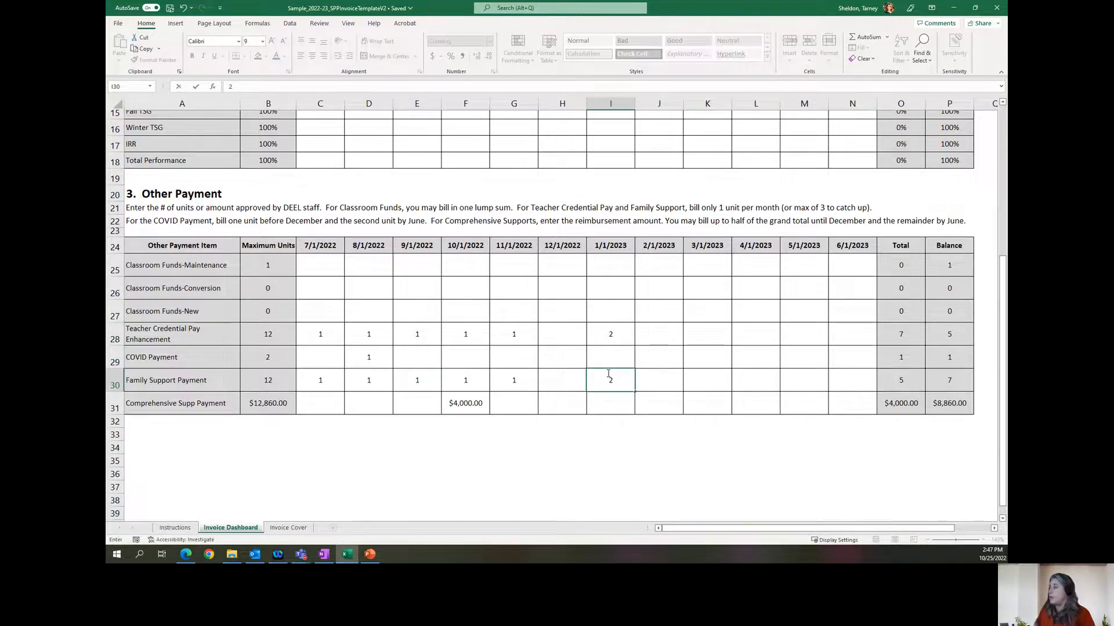
- Review the December 2022 and January 2023 cells for Teacher Credential Pay Enhancement, Family Support Payment and Comprehensive Supp Payment
click(564, 383)
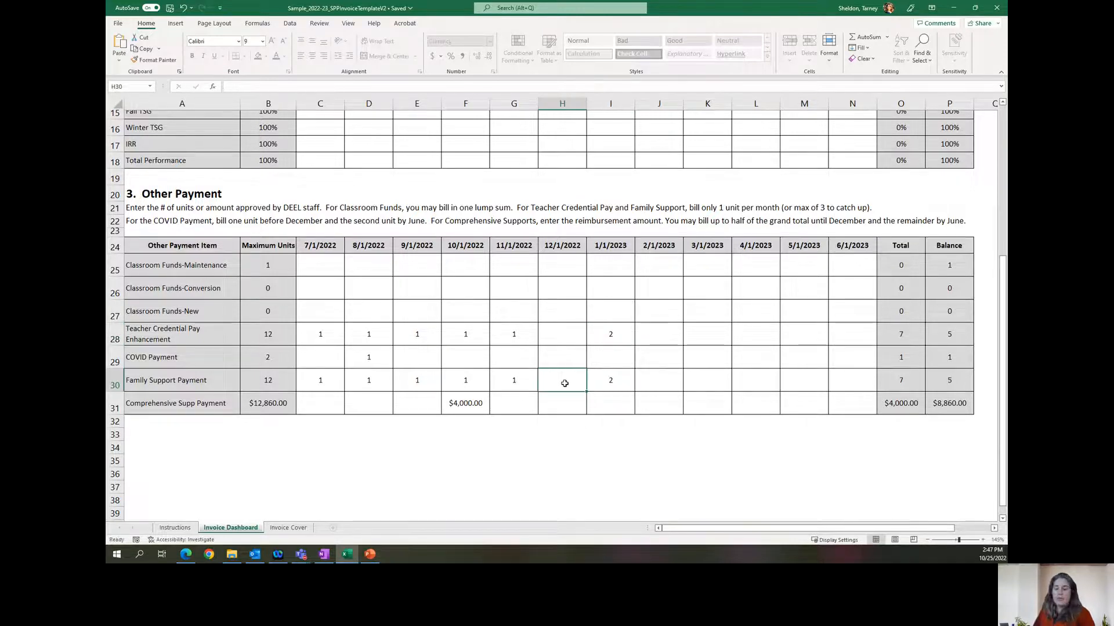
click(607, 382)
click(615, 340)
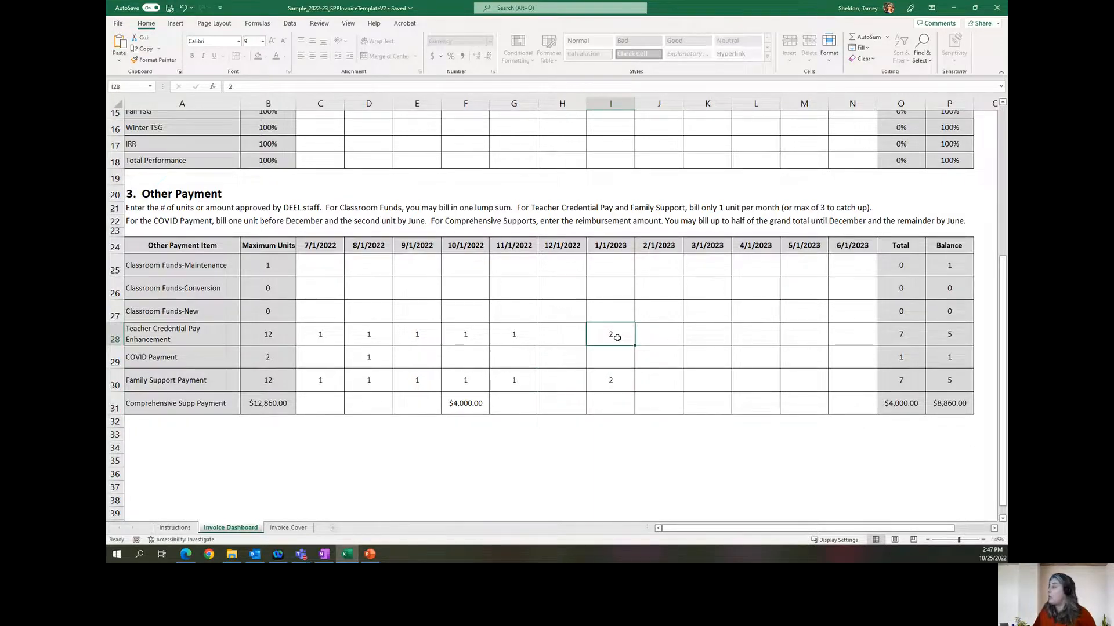
click(613, 379)
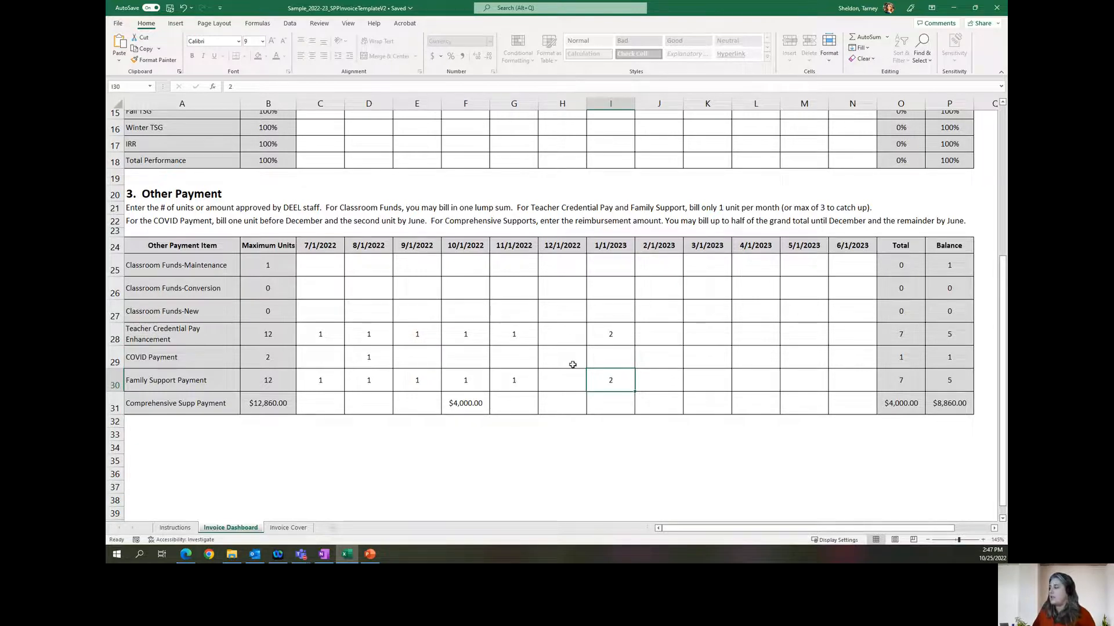
click(619, 408)
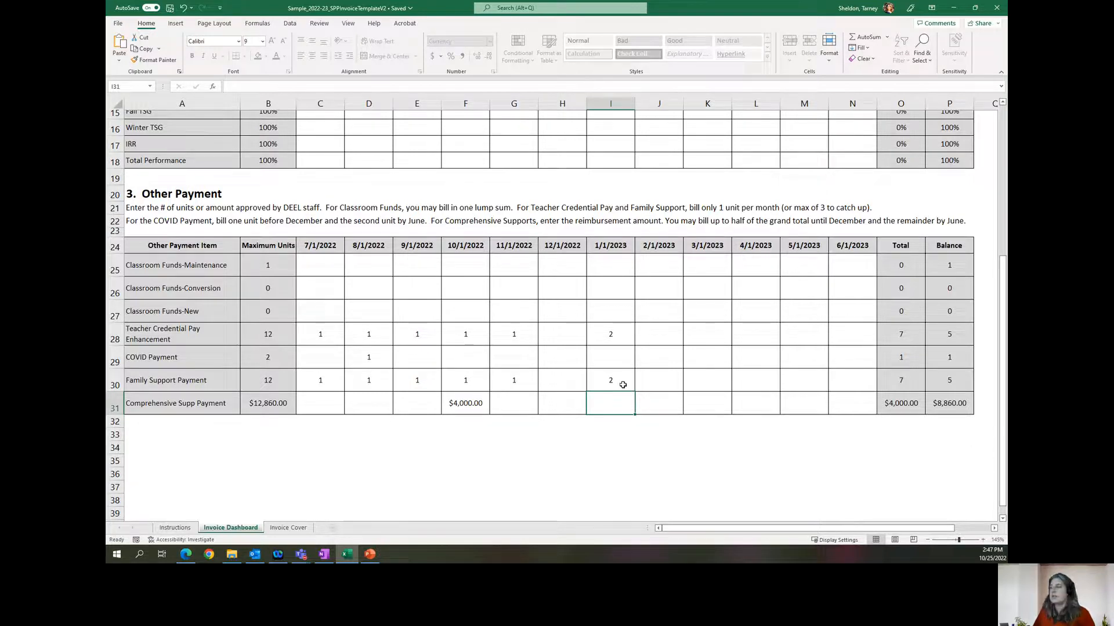
click(623, 385)
click(616, 334)
key(shift+Left)
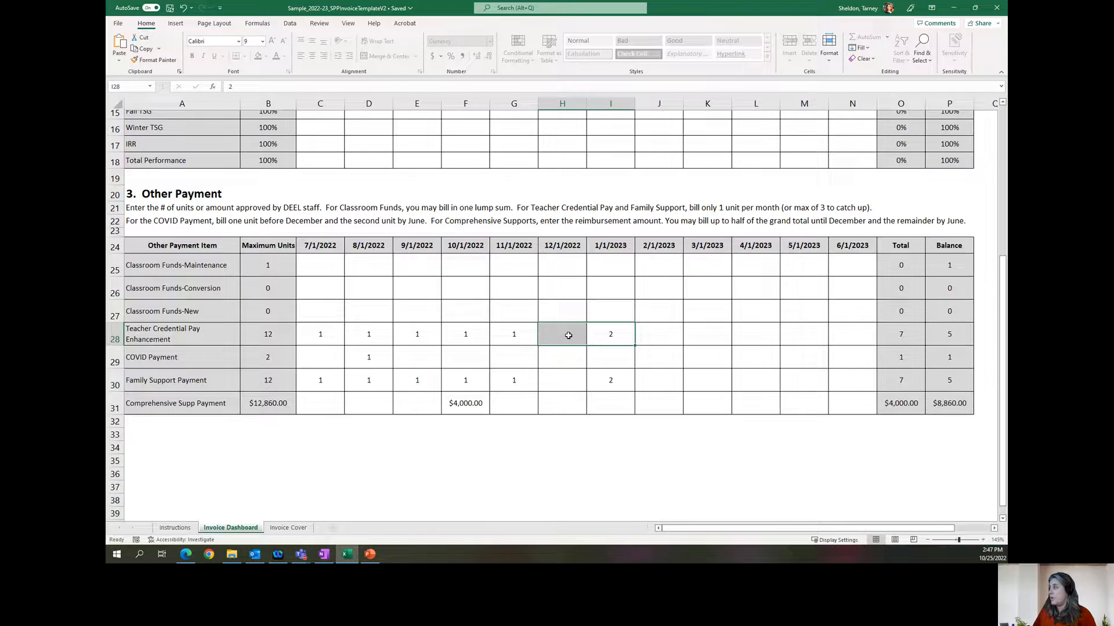
click(620, 333)
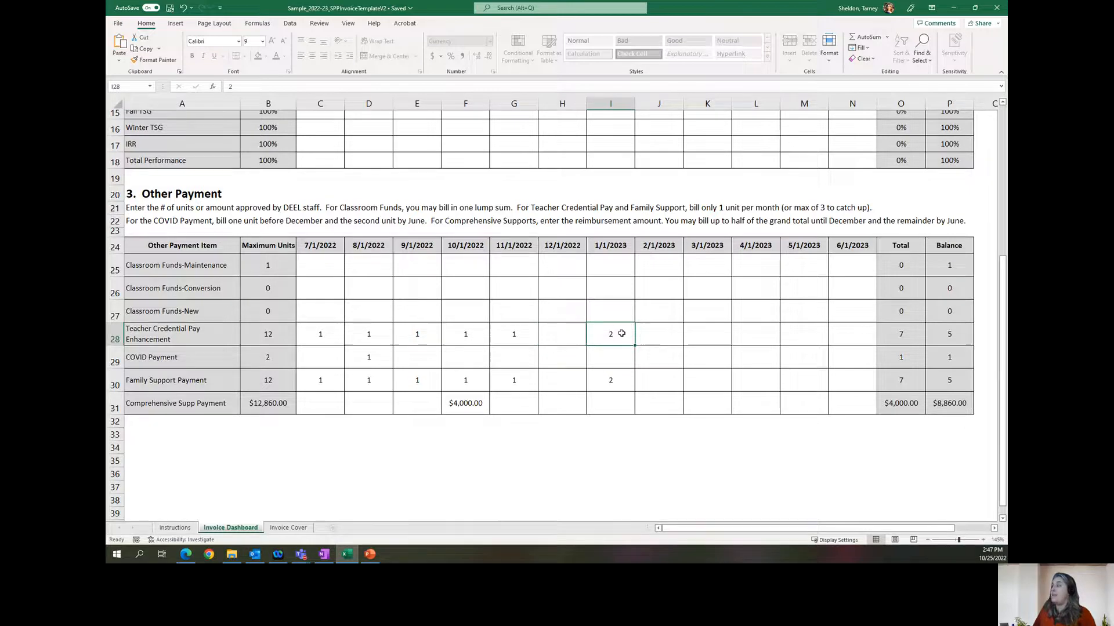
drag(562, 335, 609, 335)
key(Delete)
key(ctrl+z)
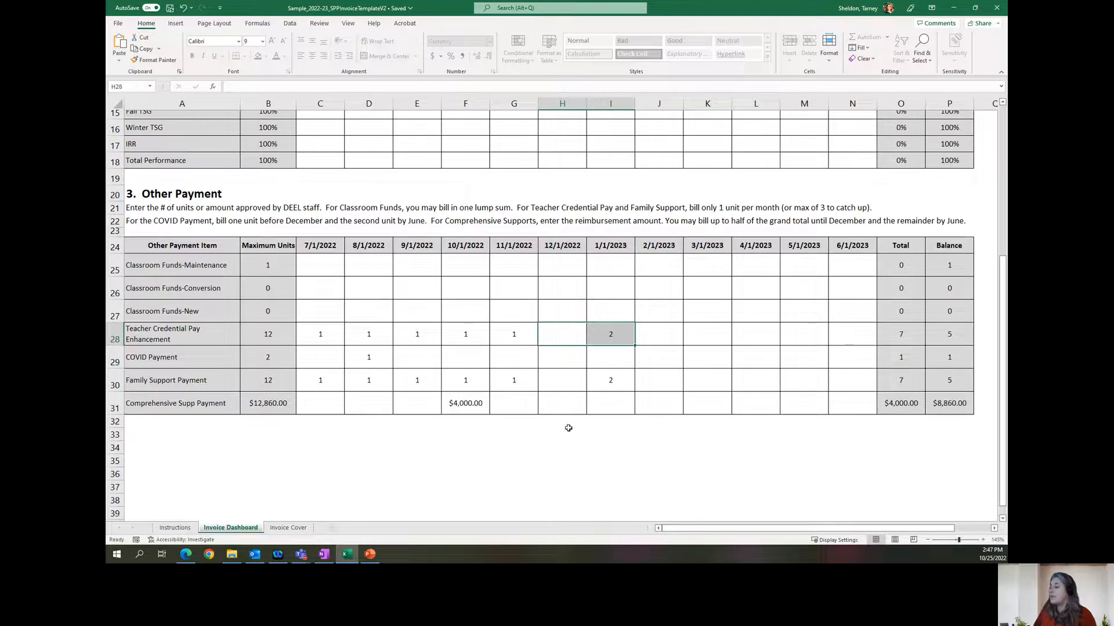
- Check the January 2023 base pay, other payment and grand total amounts in Earned This Period on the Invoice Cover sheet
click(288, 528)
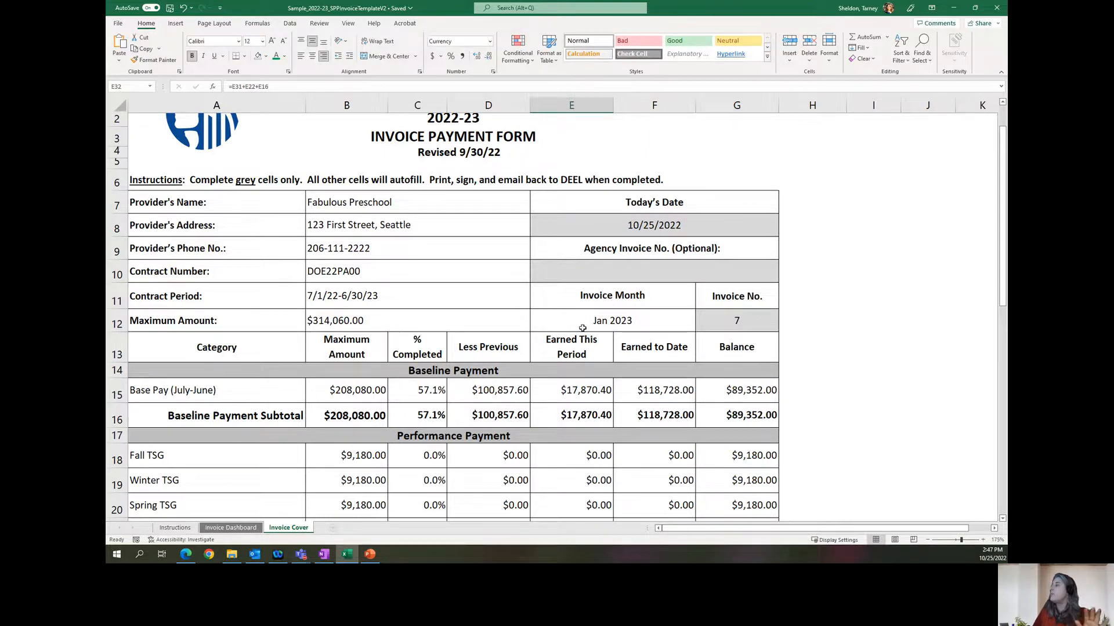
scroll(595, 408, down, 2)
scroll(594, 408, down, 4)
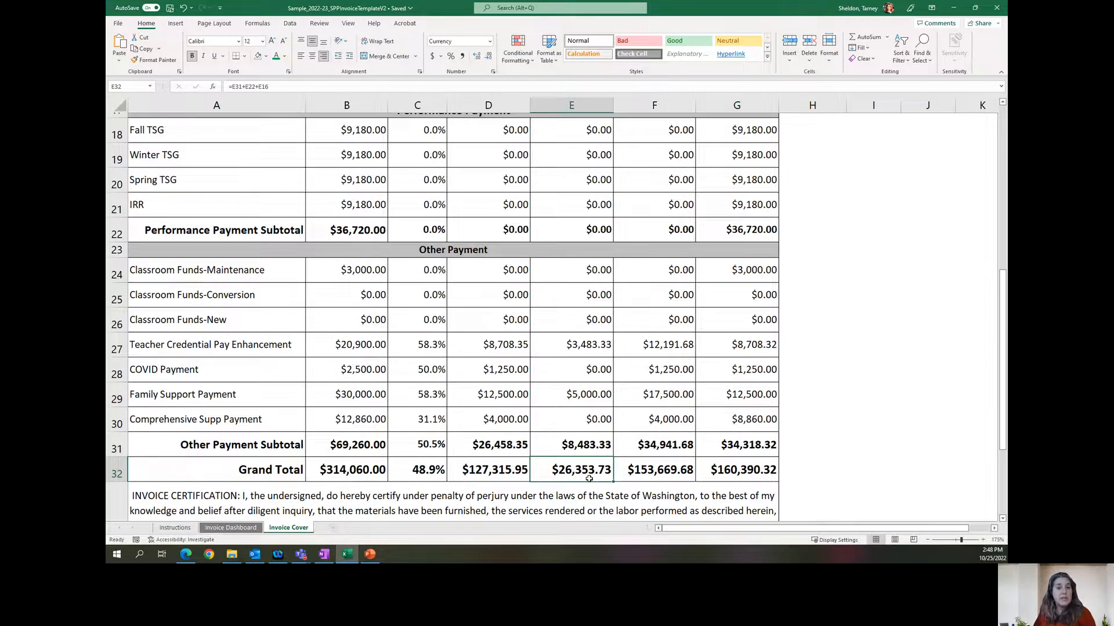
scroll(591, 479, up, 3)
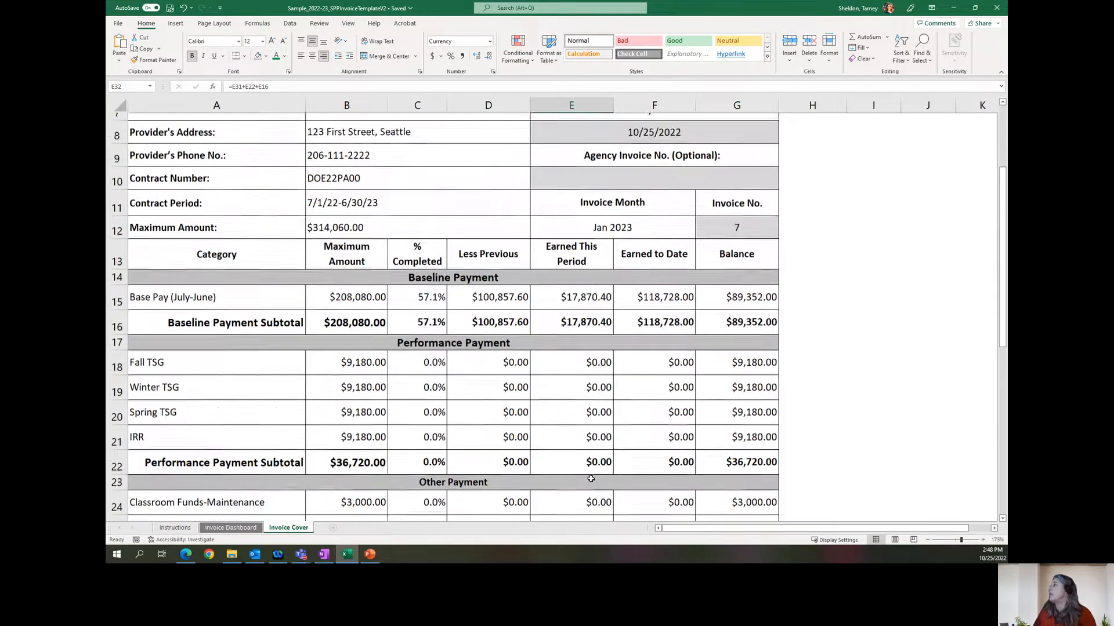
scroll(591, 479, up, 2)
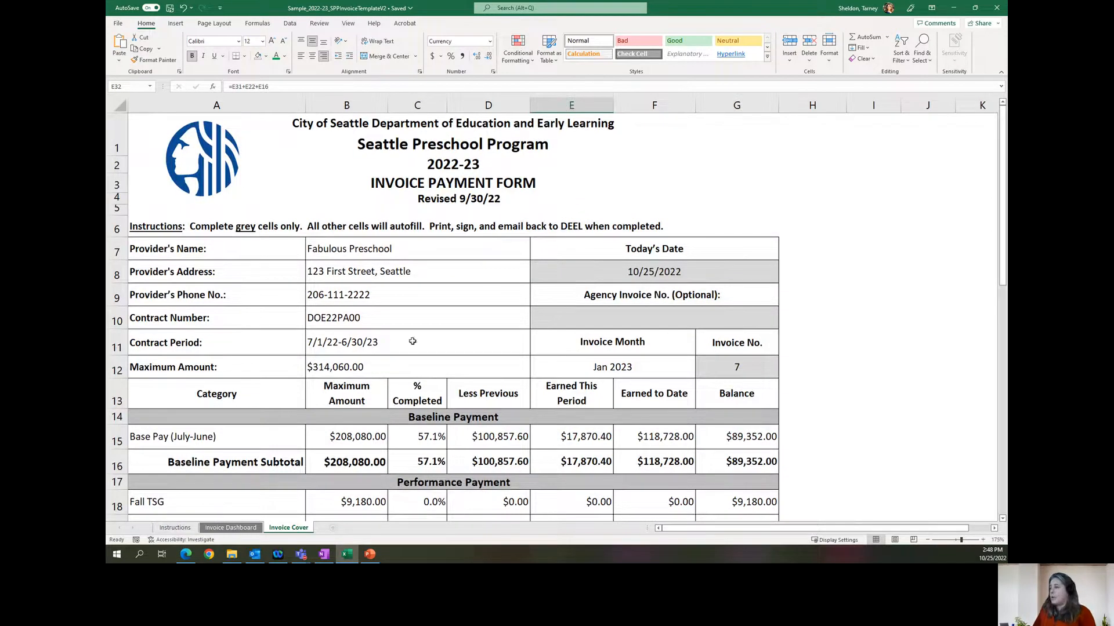
- Switch to PowerPoint to review the slide on year-end invoicing deadlines for the October 2022 to January 2023 invoices
click(369, 554)
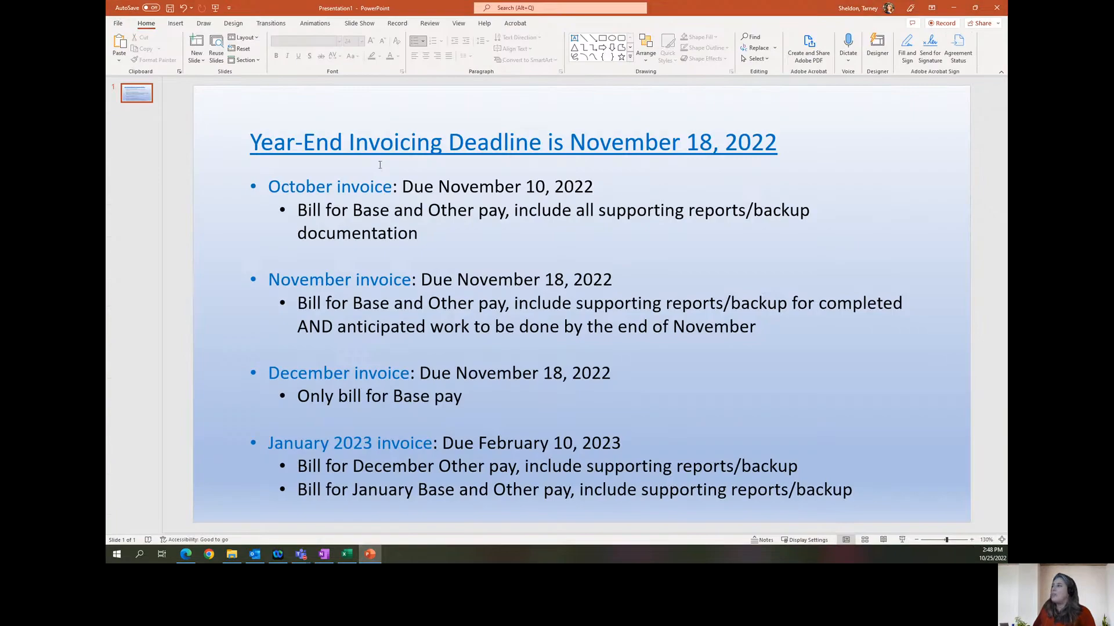